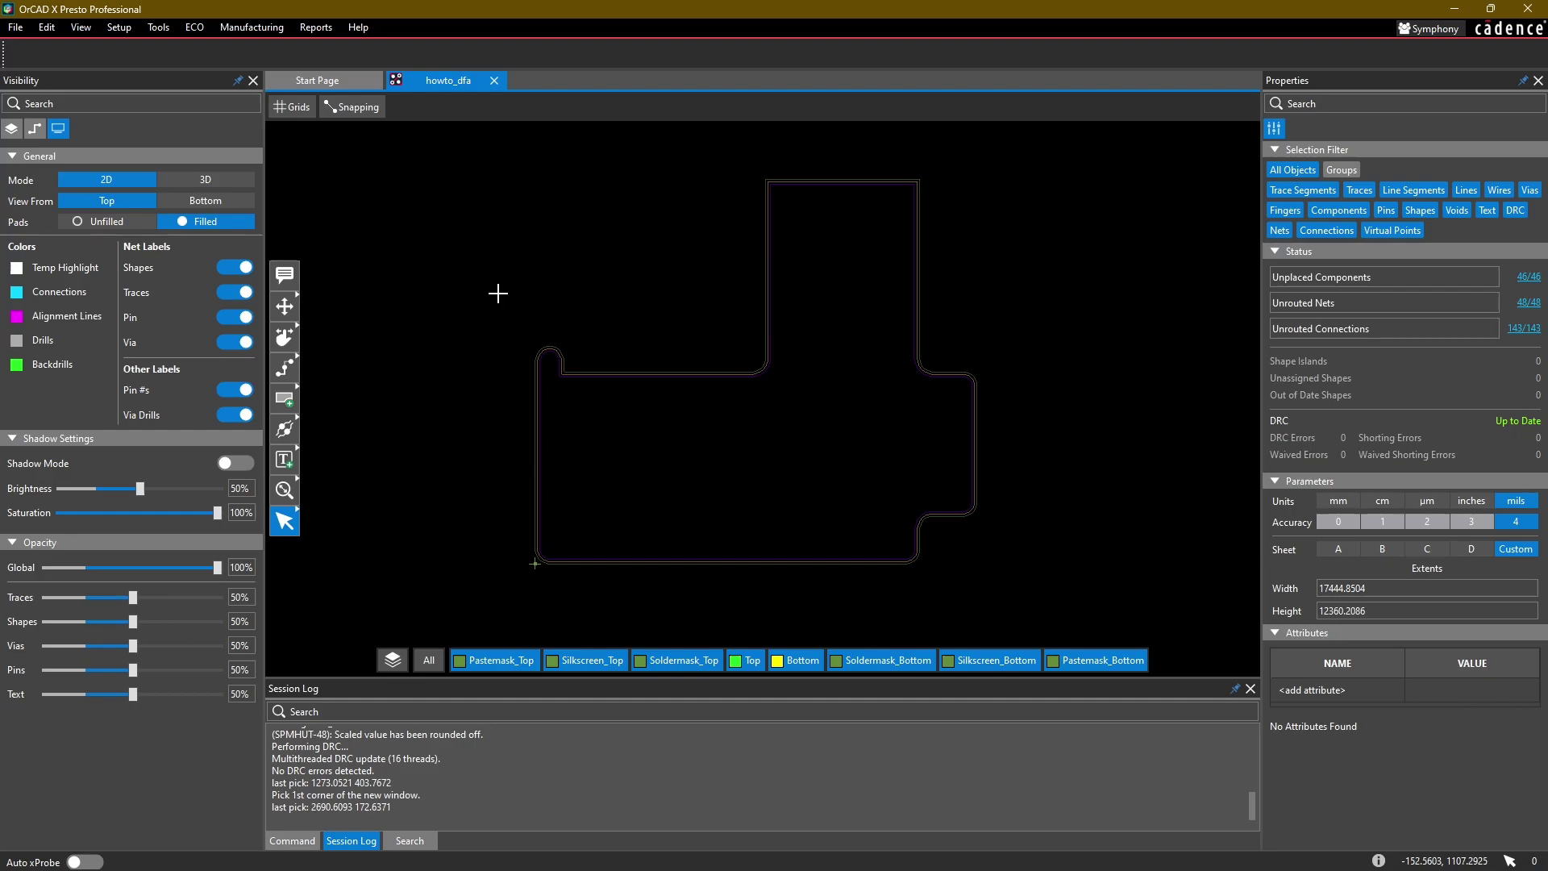
- Change the board units from mils to mm so the extents read 443.0992 by 313.9493
{"action": "left_click", "coordinate": [498, 293]}
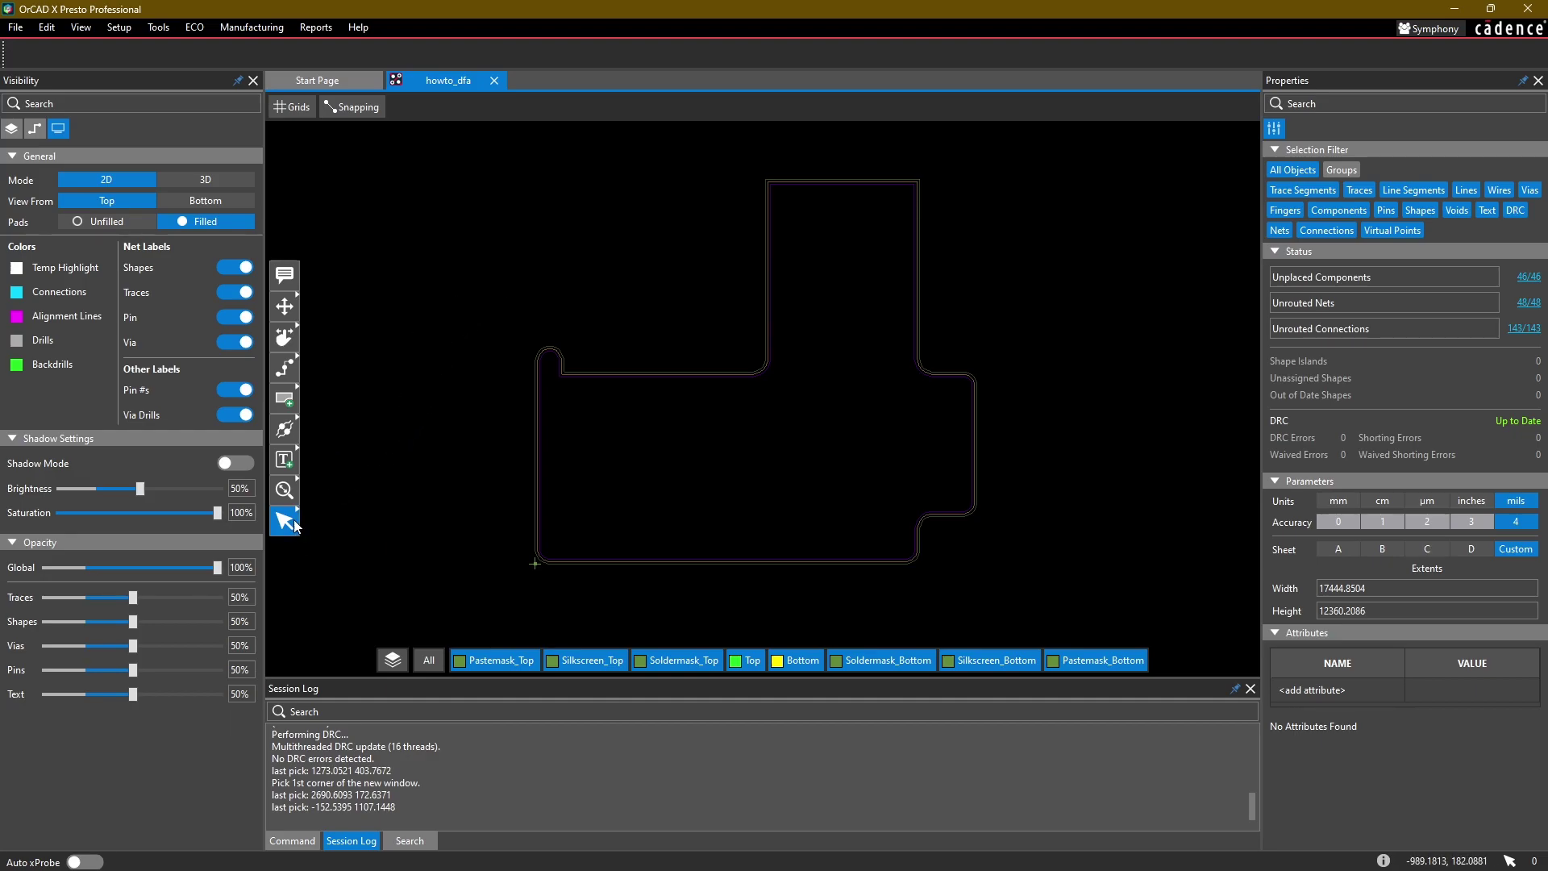
{"action": "left_click", "coordinate": [437, 275]}
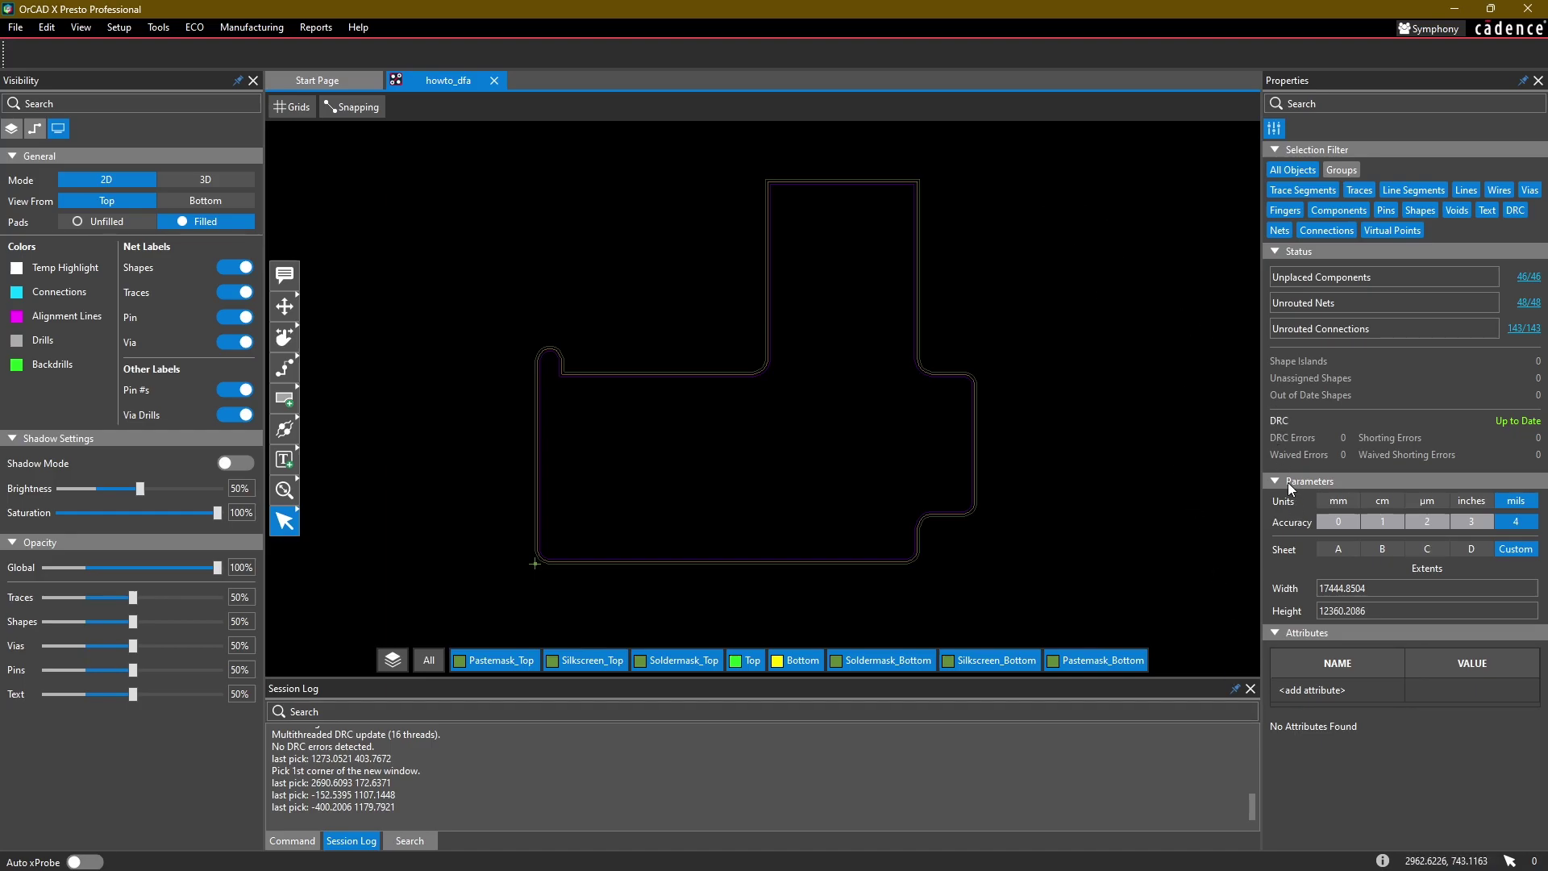
{"action": "left_click", "coordinate": [1339, 501]}
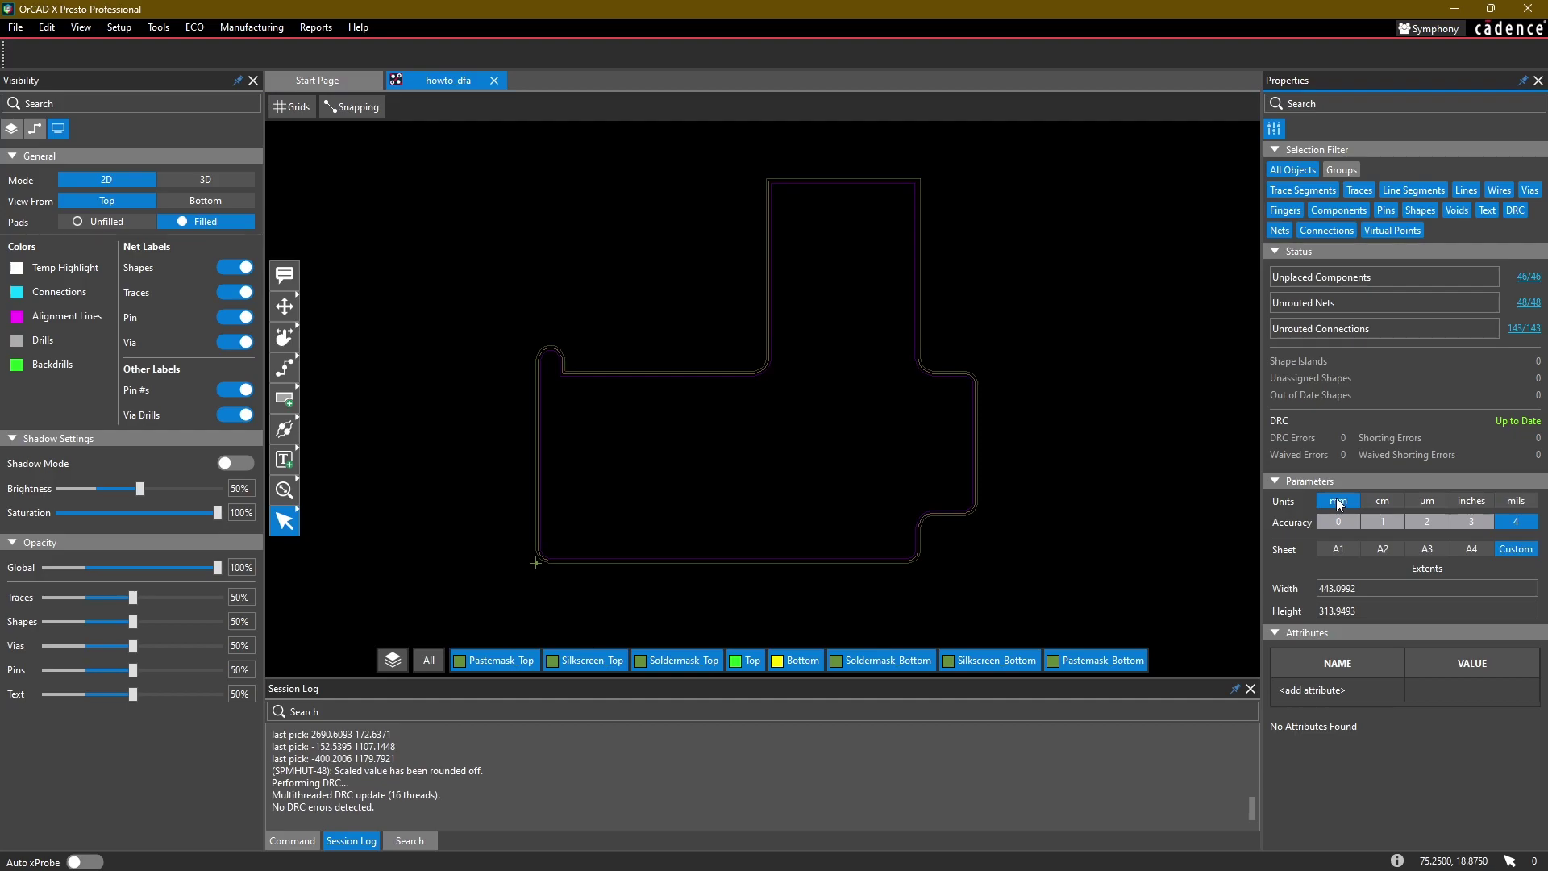
{"action": "left_click", "coordinate": [1060, 417]}
{"action": "mouse_move", "coordinate": [1044, 334]}
{"action": "middle_mouse_down"}
{"action": "mouse_move", "coordinate": [1019, 323]}
{"action": "mouse_move", "coordinate": [1035, 307]}
{"action": "middle_mouse_up"}
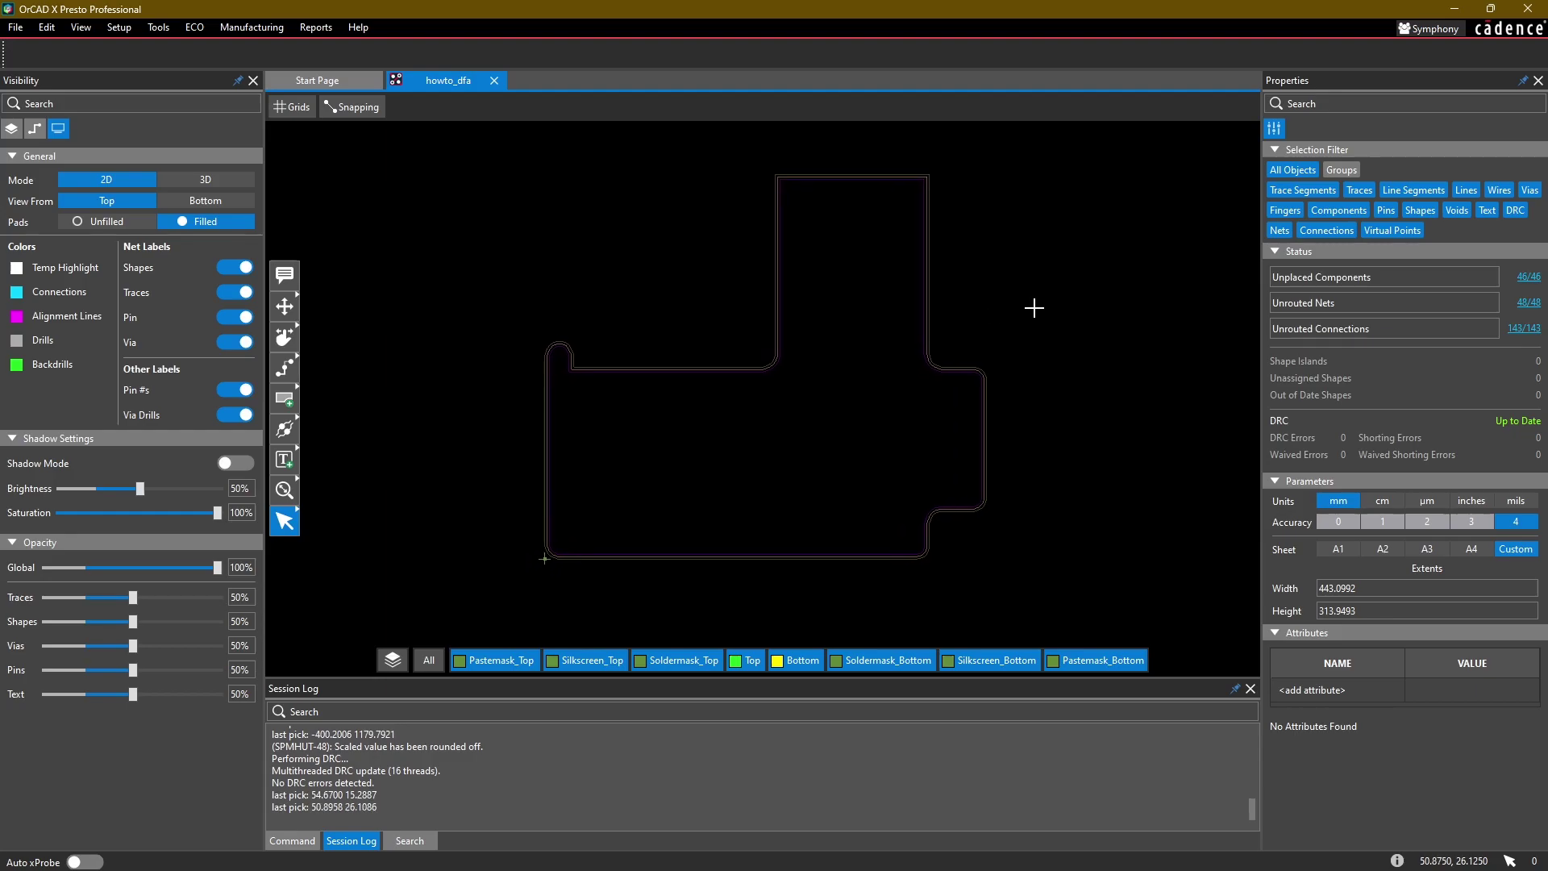
- Open the Cross-section Editor from Tools > Cross Section, reposition it, and widen its preview pane
{"action": "left_click", "coordinate": [166, 29]}
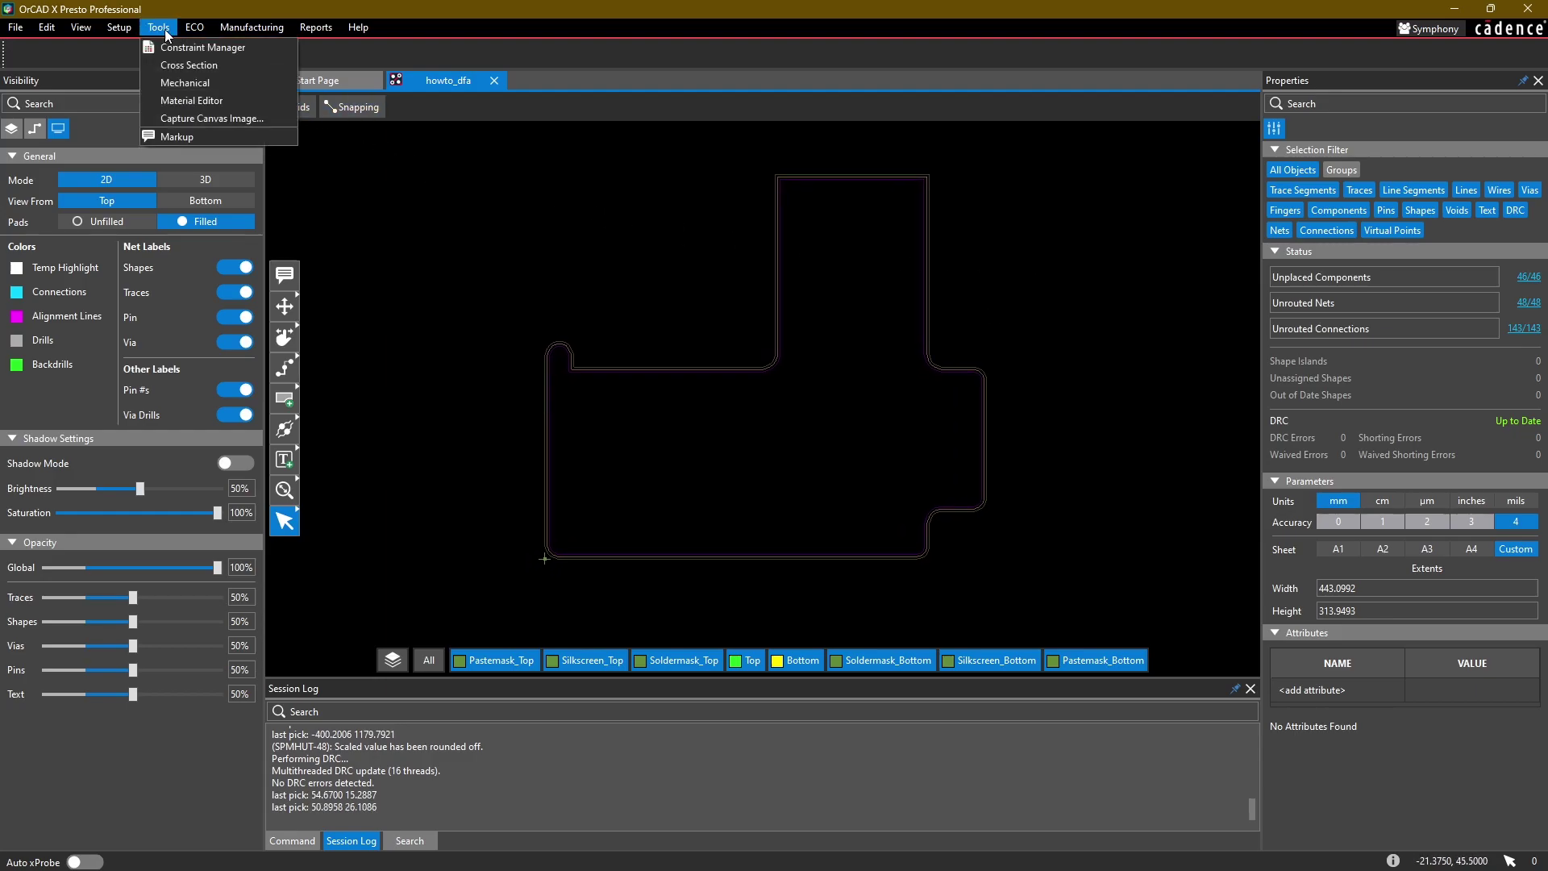
{"action": "left_click", "coordinate": [175, 65]}
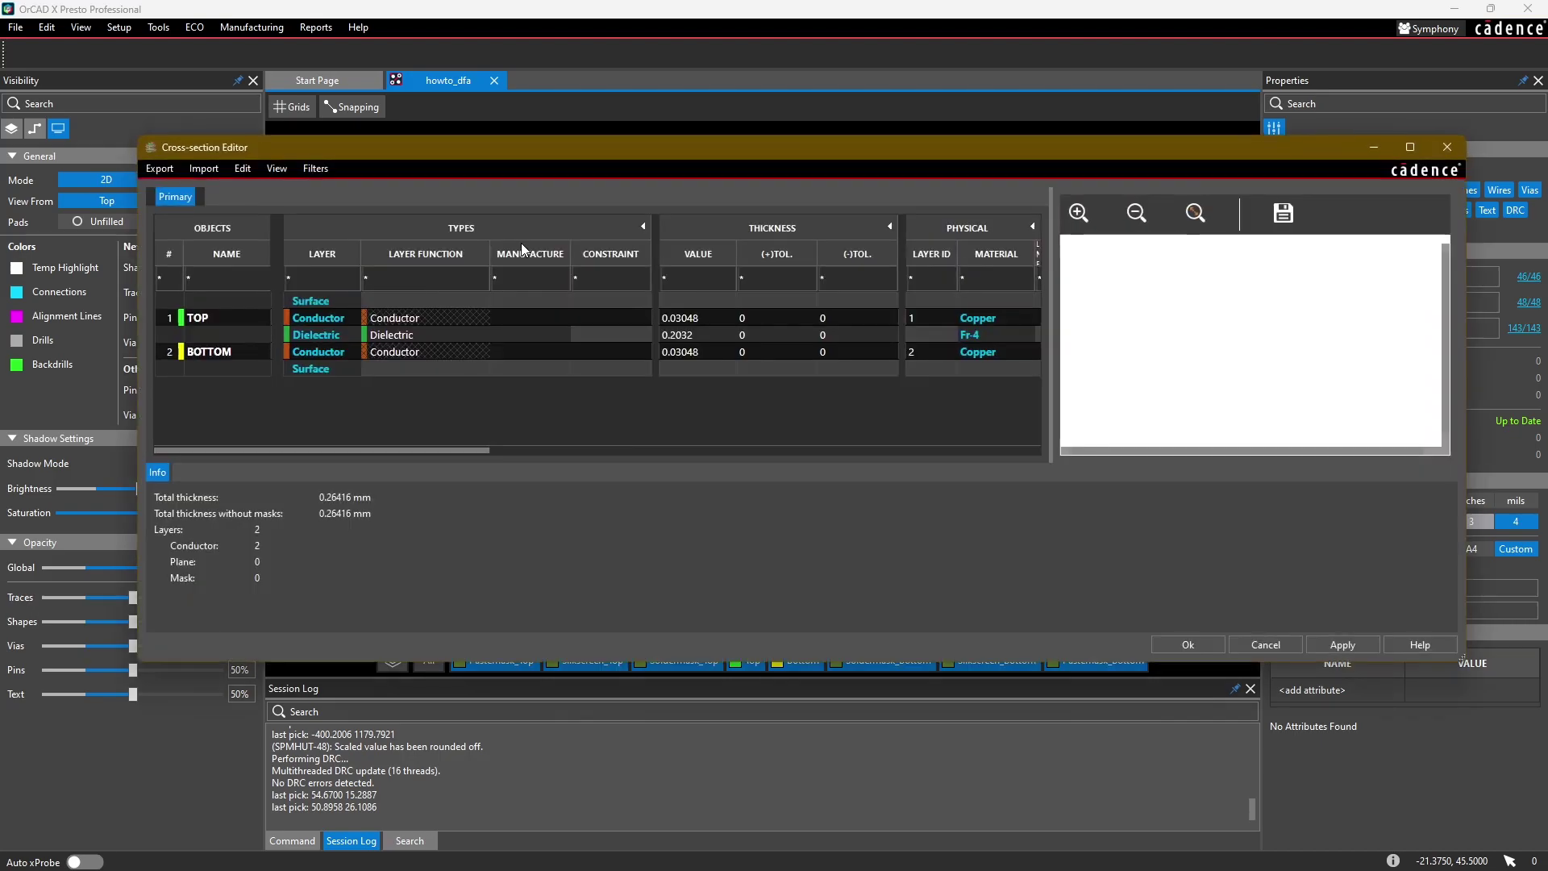
{"action": "left_click_drag", "start_coordinate": [558, 151], "coordinate": [549, 135]}
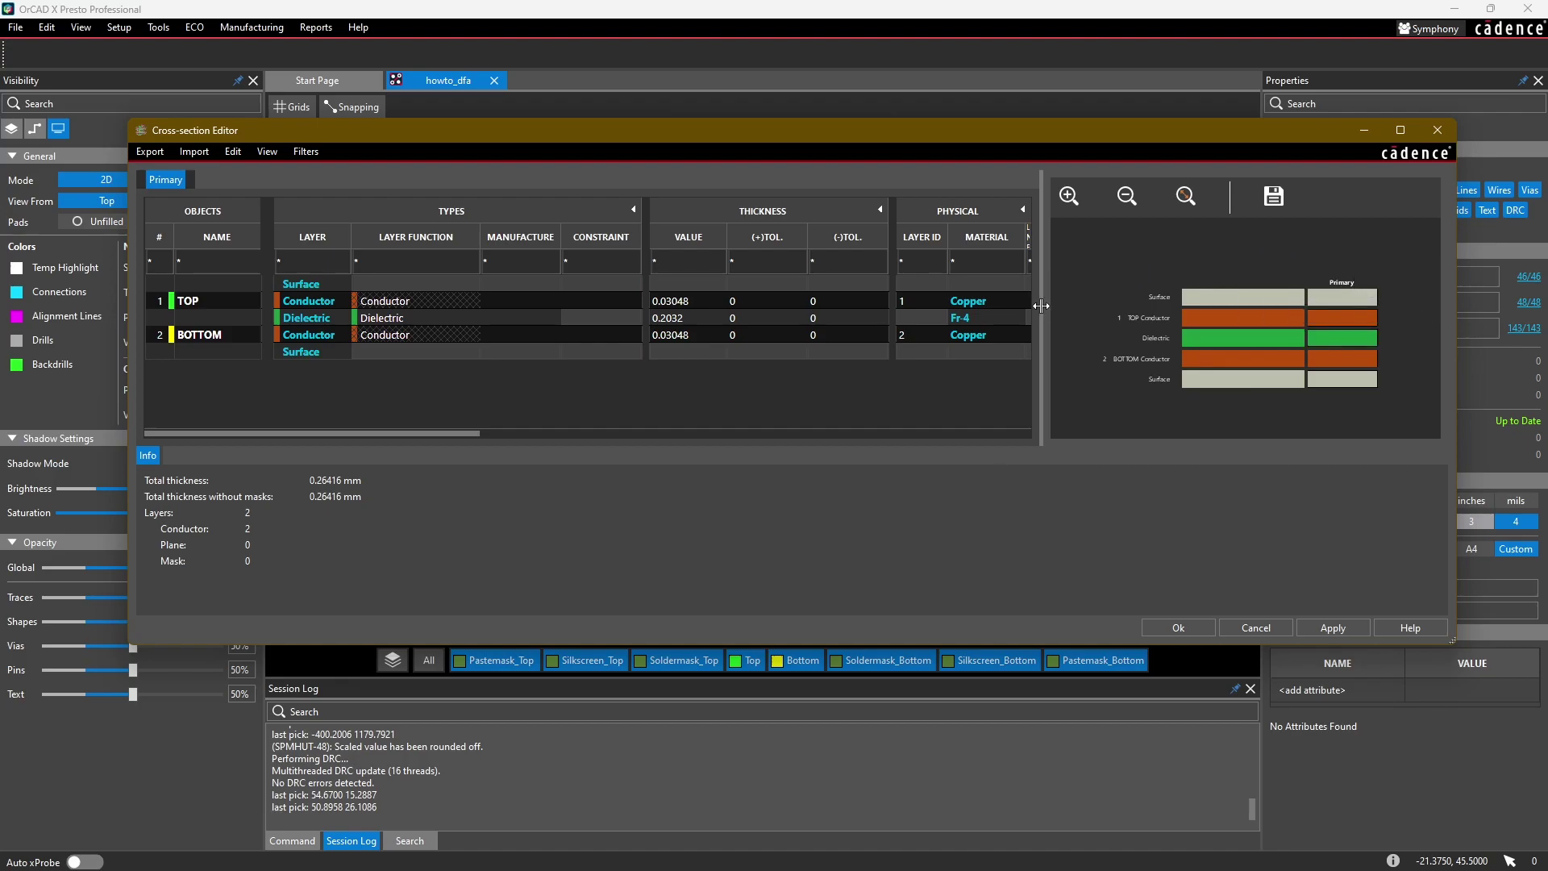
{"action": "left_click_drag", "start_coordinate": [1040, 310], "coordinate": [917, 316]}
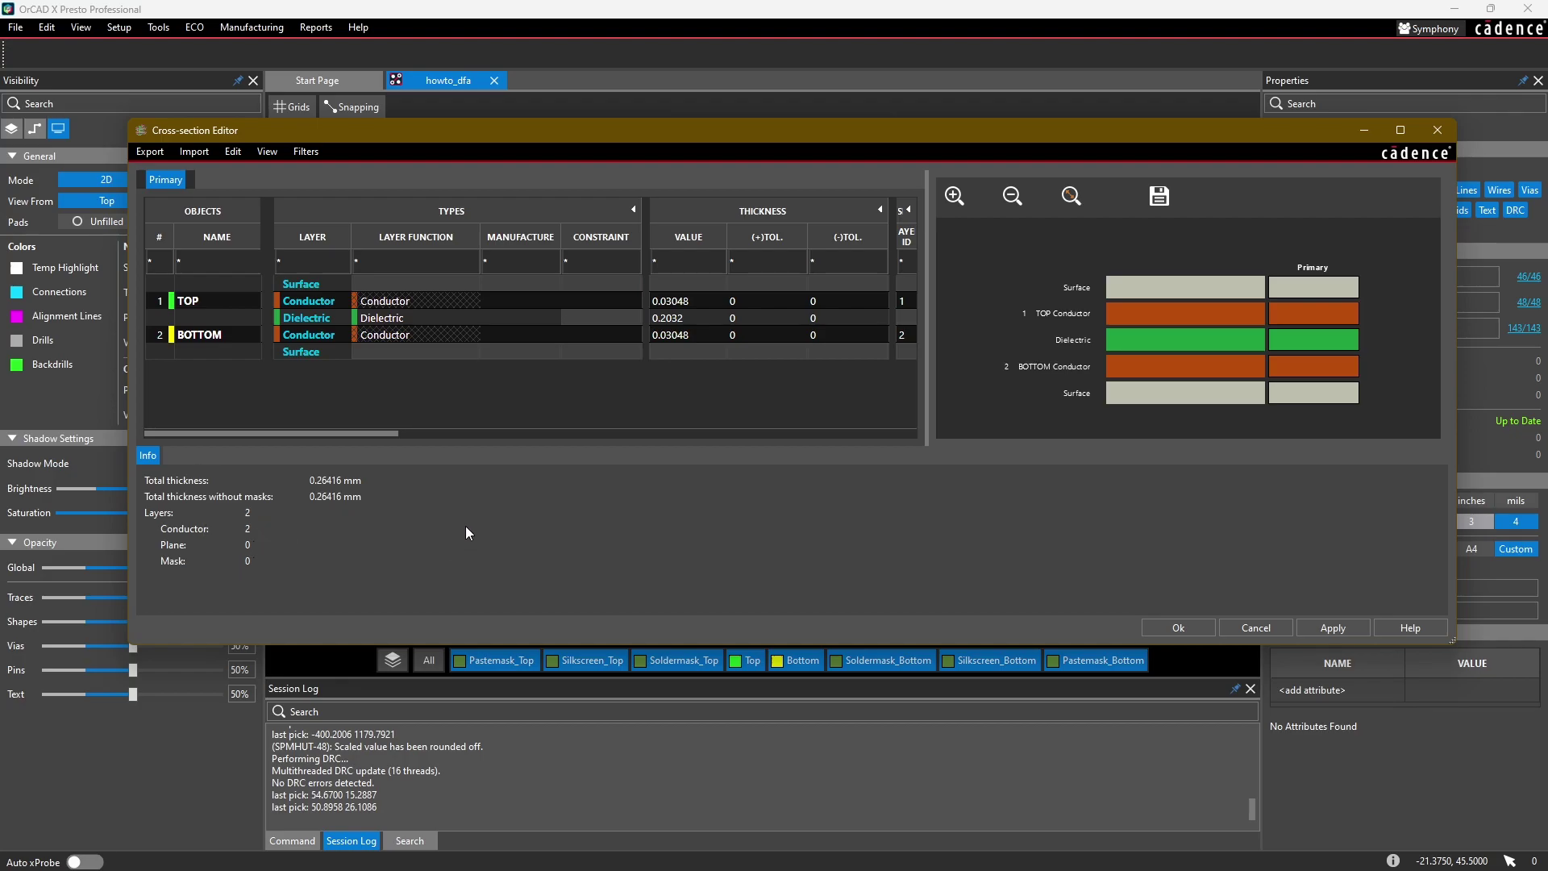
- Scroll across the stackup columns to review 0.03048 mm copper and 0.2032 mm FR-4 dielectric
{"action": "left_click_drag", "start_coordinate": [360, 434], "coordinate": [506, 433]}
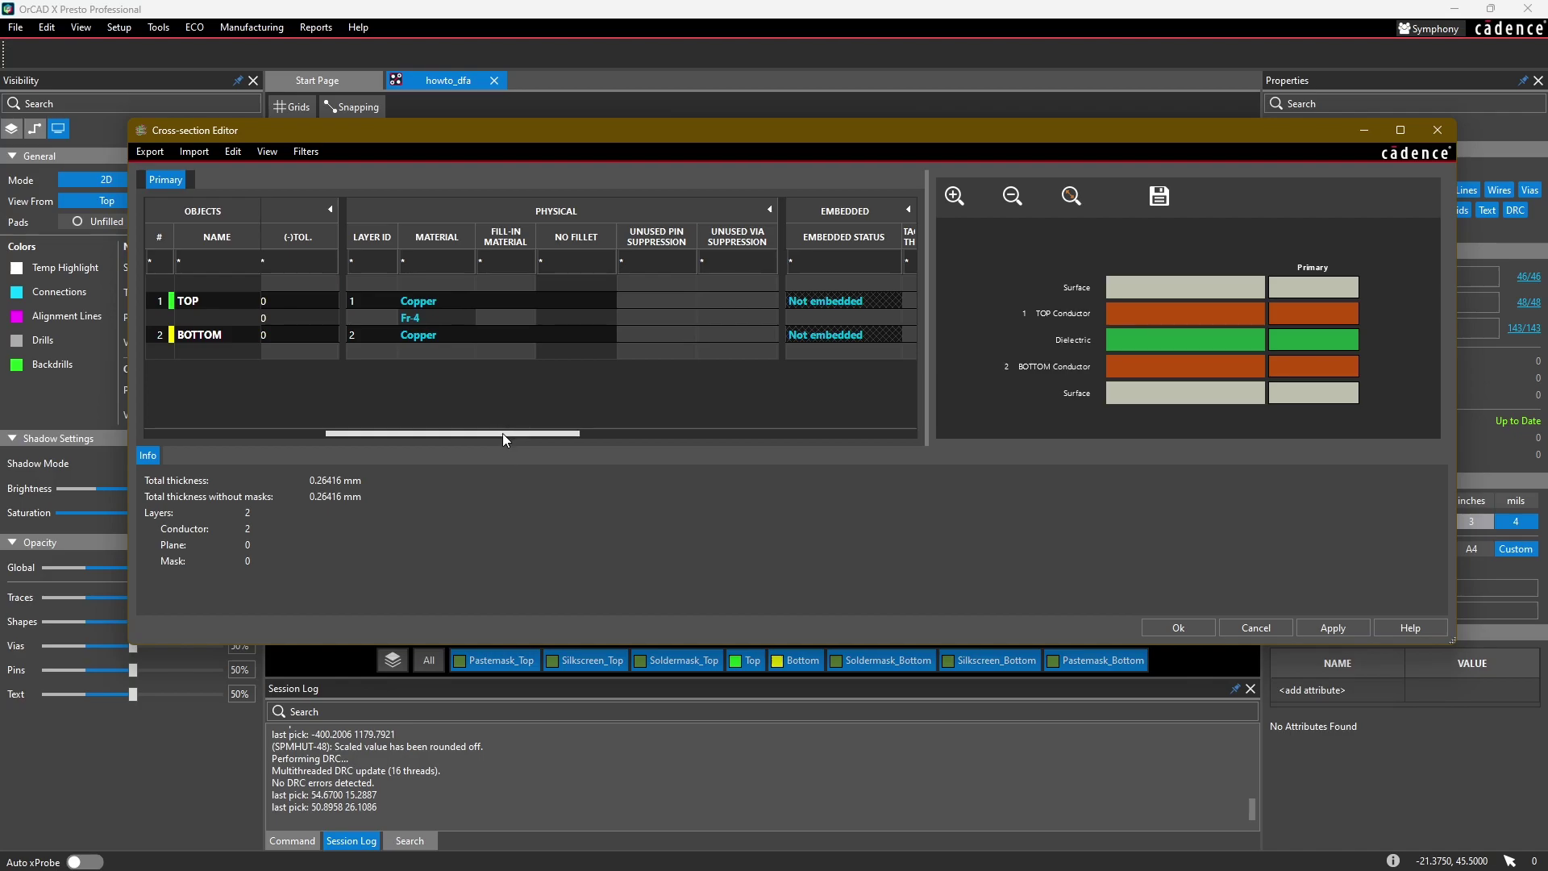
{"action": "left_click_drag", "start_coordinate": [501, 433], "coordinate": [709, 424]}
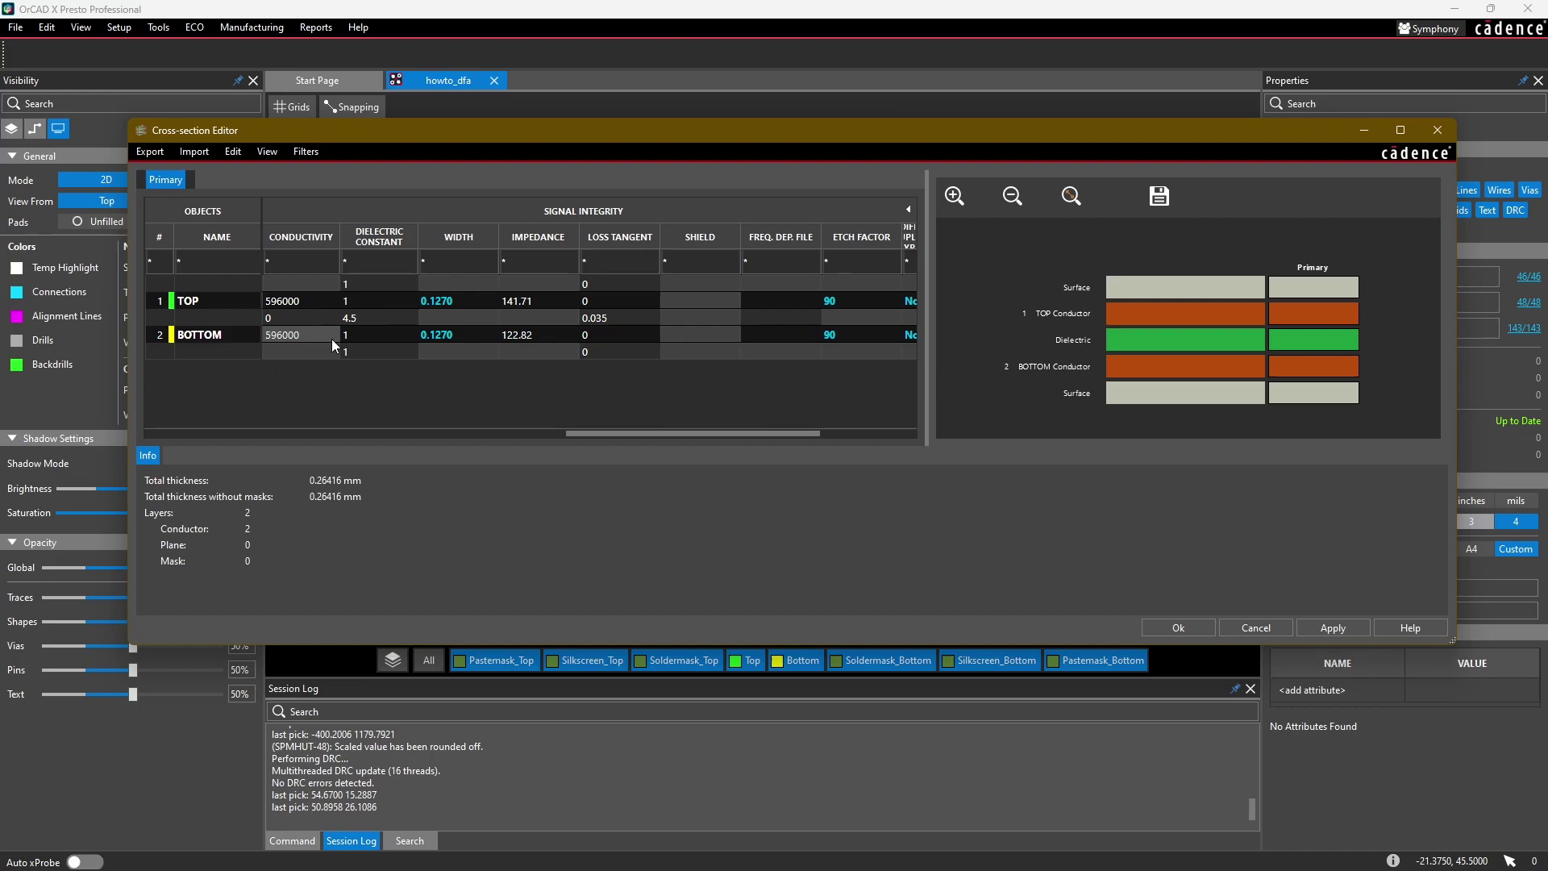
{"action": "left_click_drag", "start_coordinate": [613, 433], "coordinate": [591, 437]}
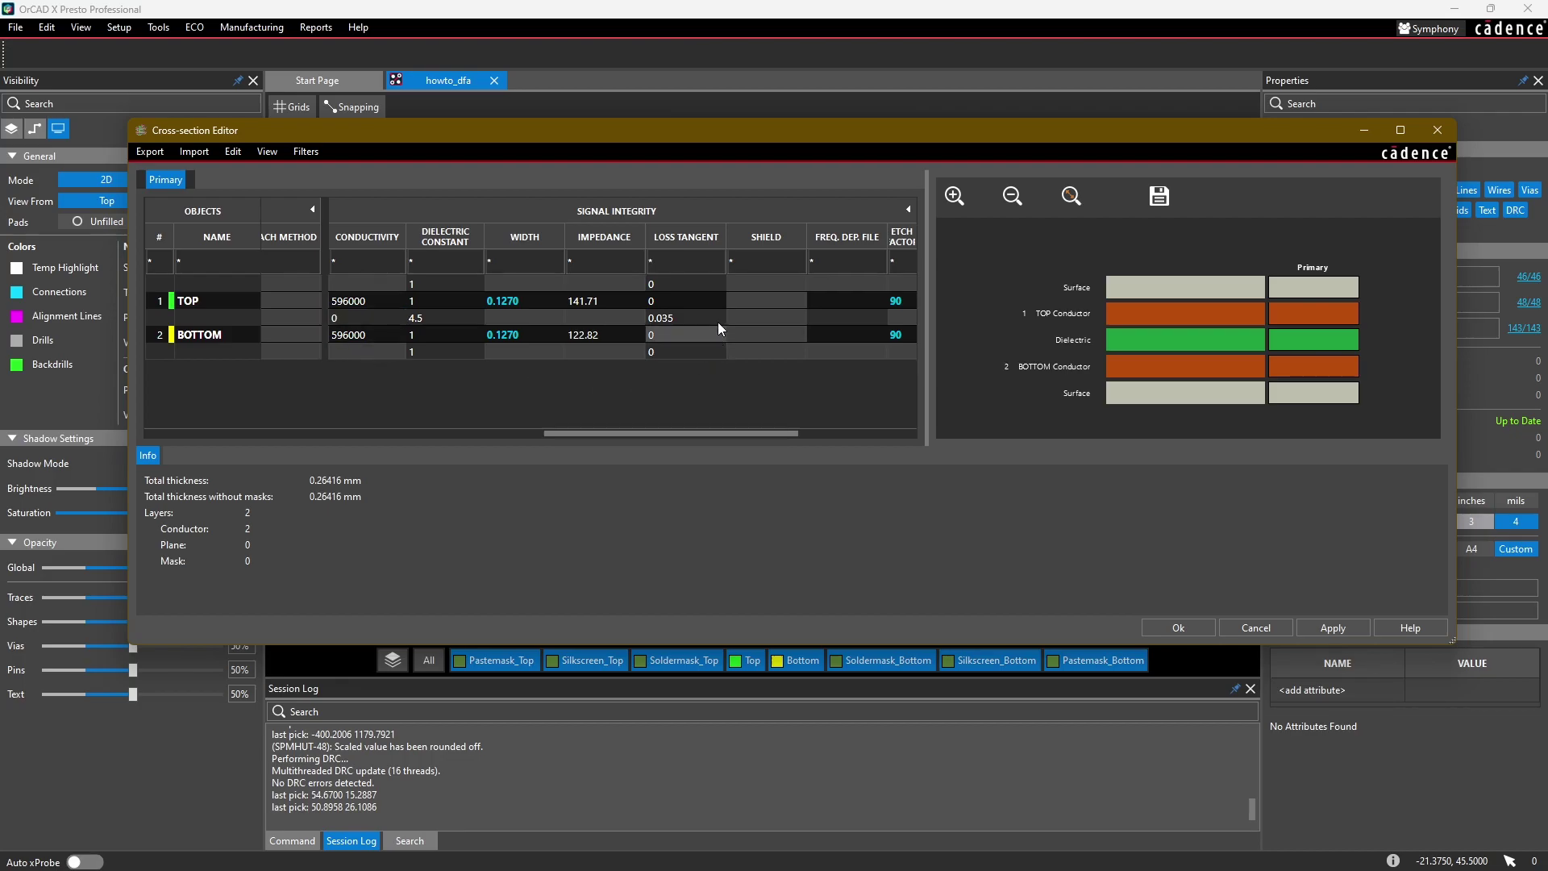
{"action": "left_click_drag", "start_coordinate": [622, 433], "coordinate": [181, 434]}
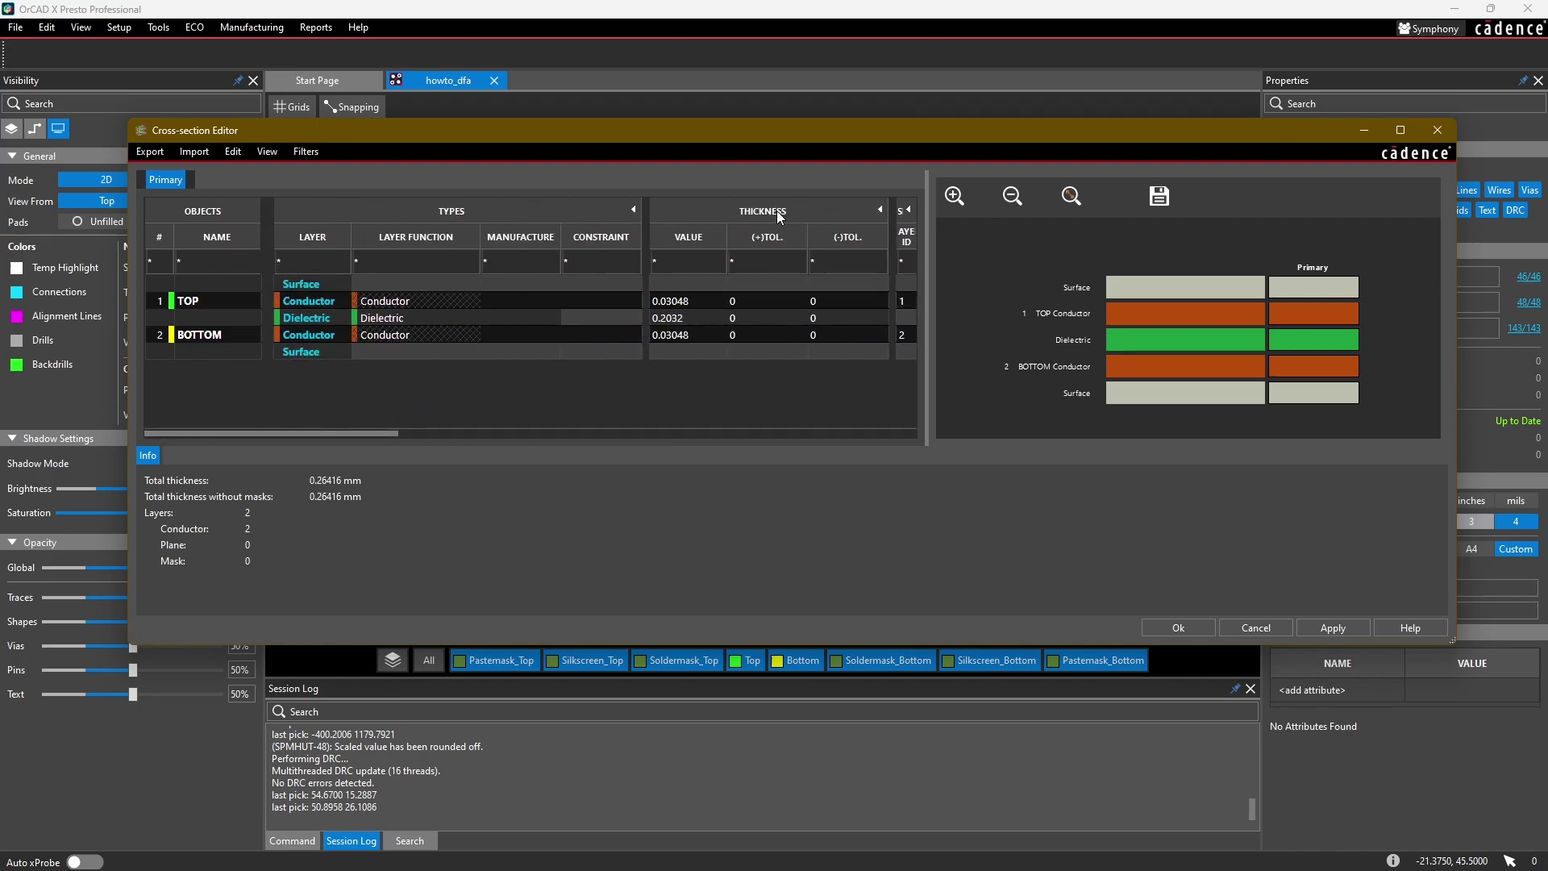
{"action": "left_click_drag", "start_coordinate": [377, 438], "coordinate": [333, 441]}
- Add two layer pairs below TOP, creating LAYER_1 and LAYER_2 for a 0.73152 mm stackup
{"action": "right_click", "coordinate": [211, 298]}
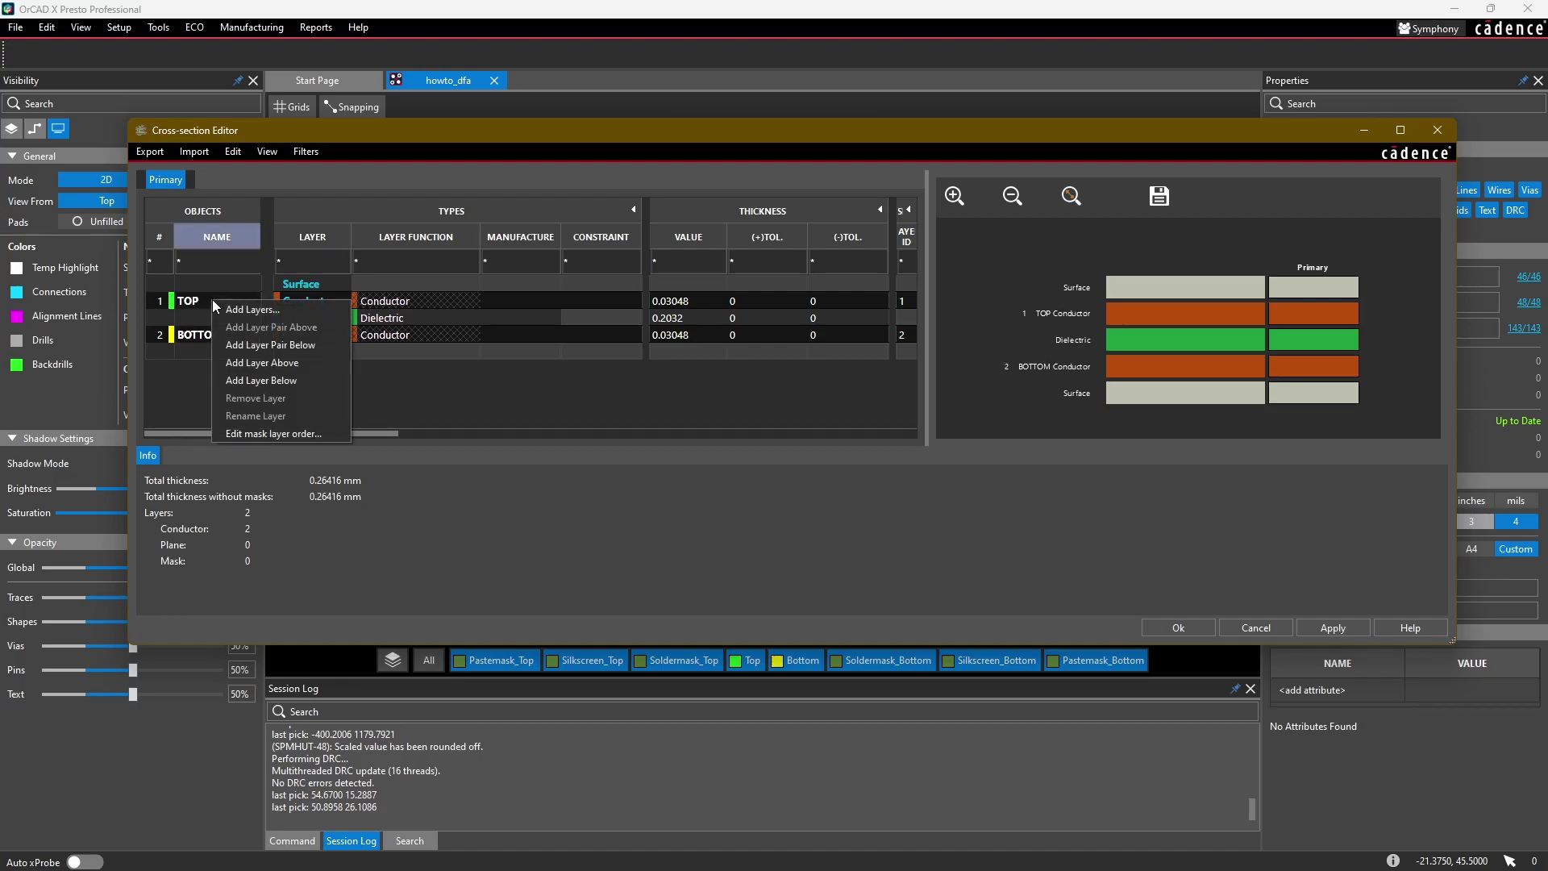
{"action": "left_click", "coordinate": [252, 341]}
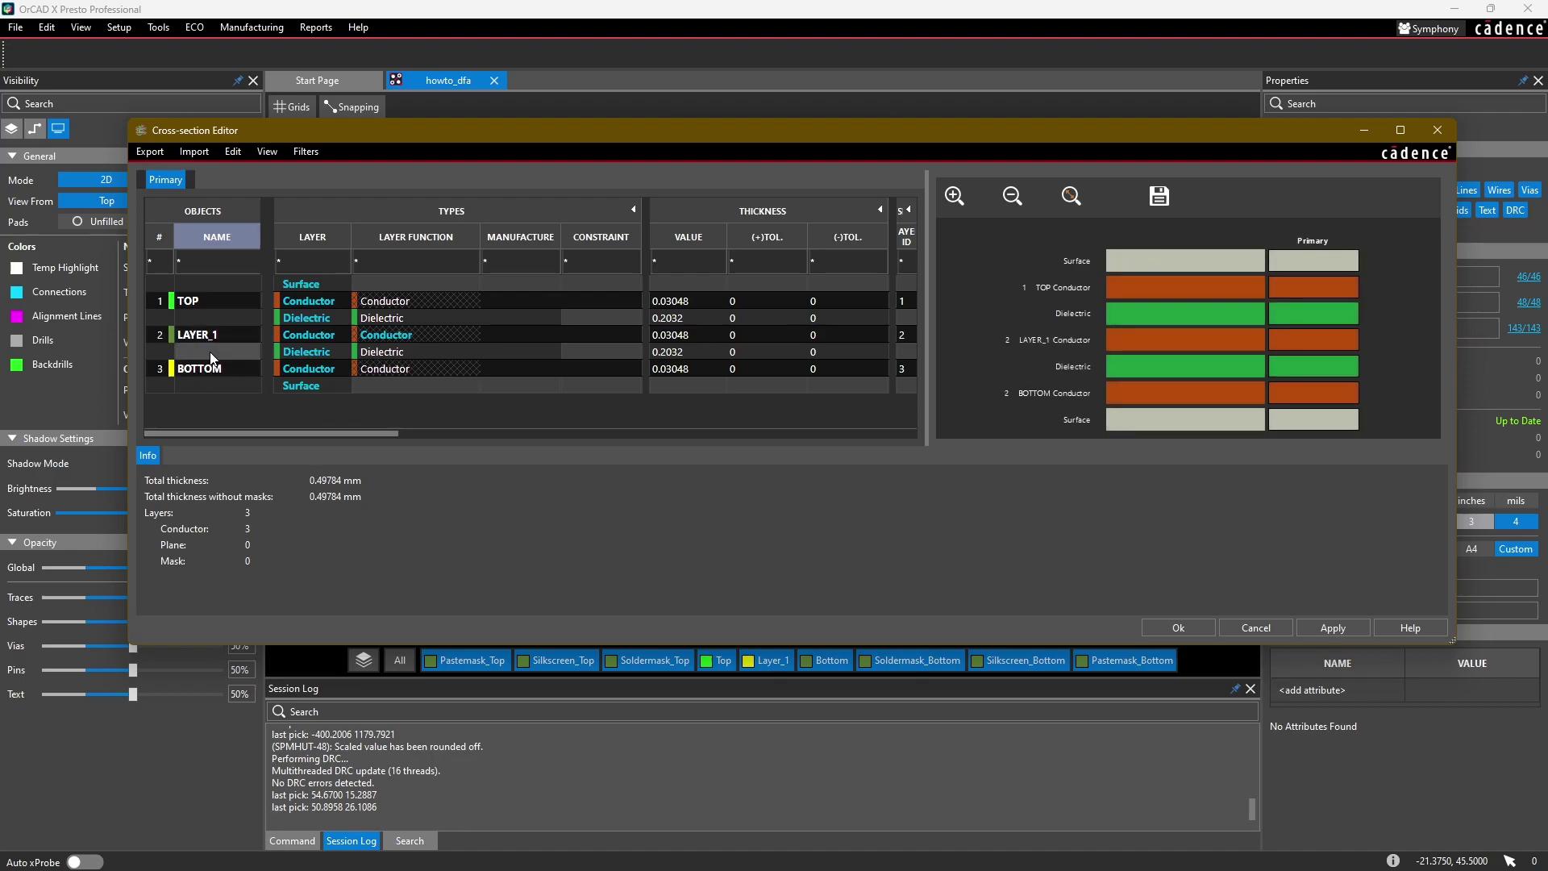
{"action": "right_click", "coordinate": [219, 332]}
{"action": "key", "text": "Escape"}
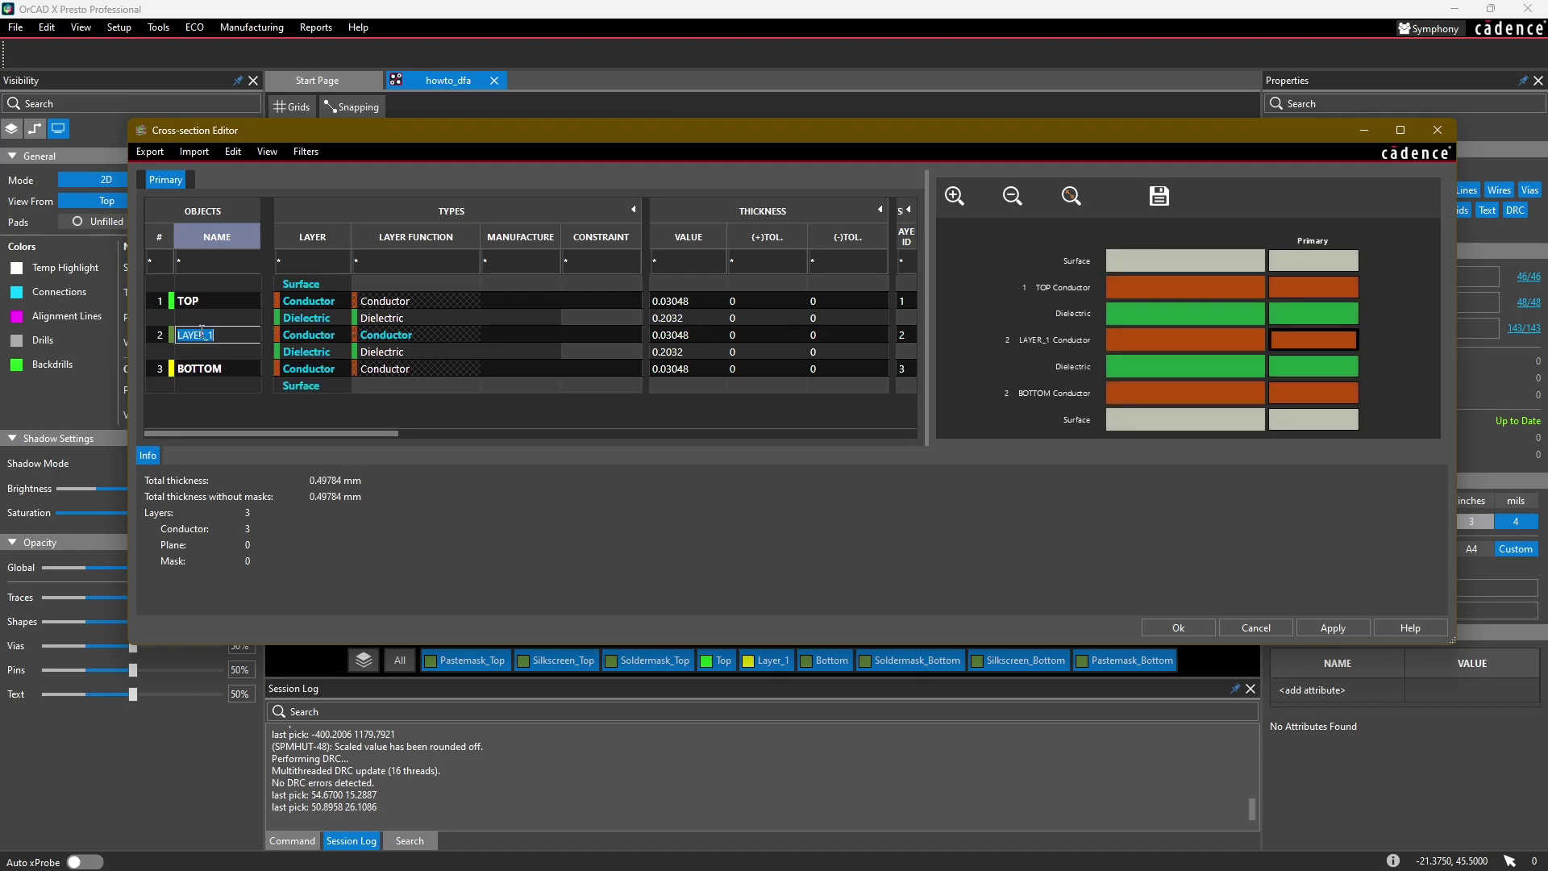
{"action": "double_click", "coordinate": [211, 352]}
{"action": "right_click", "coordinate": [218, 332]}
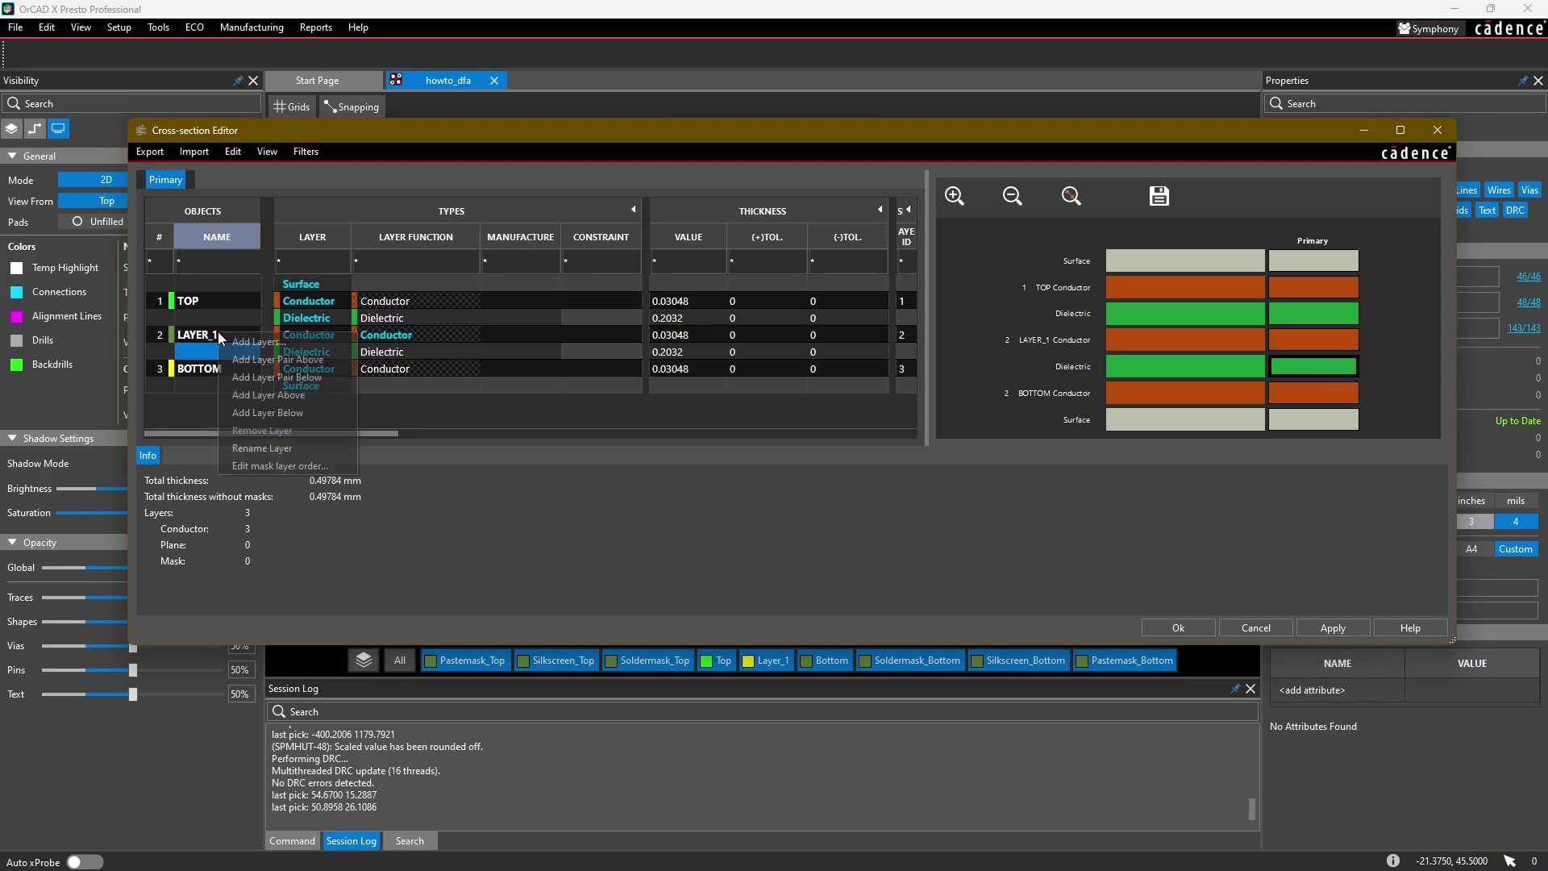
{"action": "left_click", "coordinate": [279, 373]}
{"action": "left_click_drag", "start_coordinate": [359, 432], "coordinate": [342, 437]}
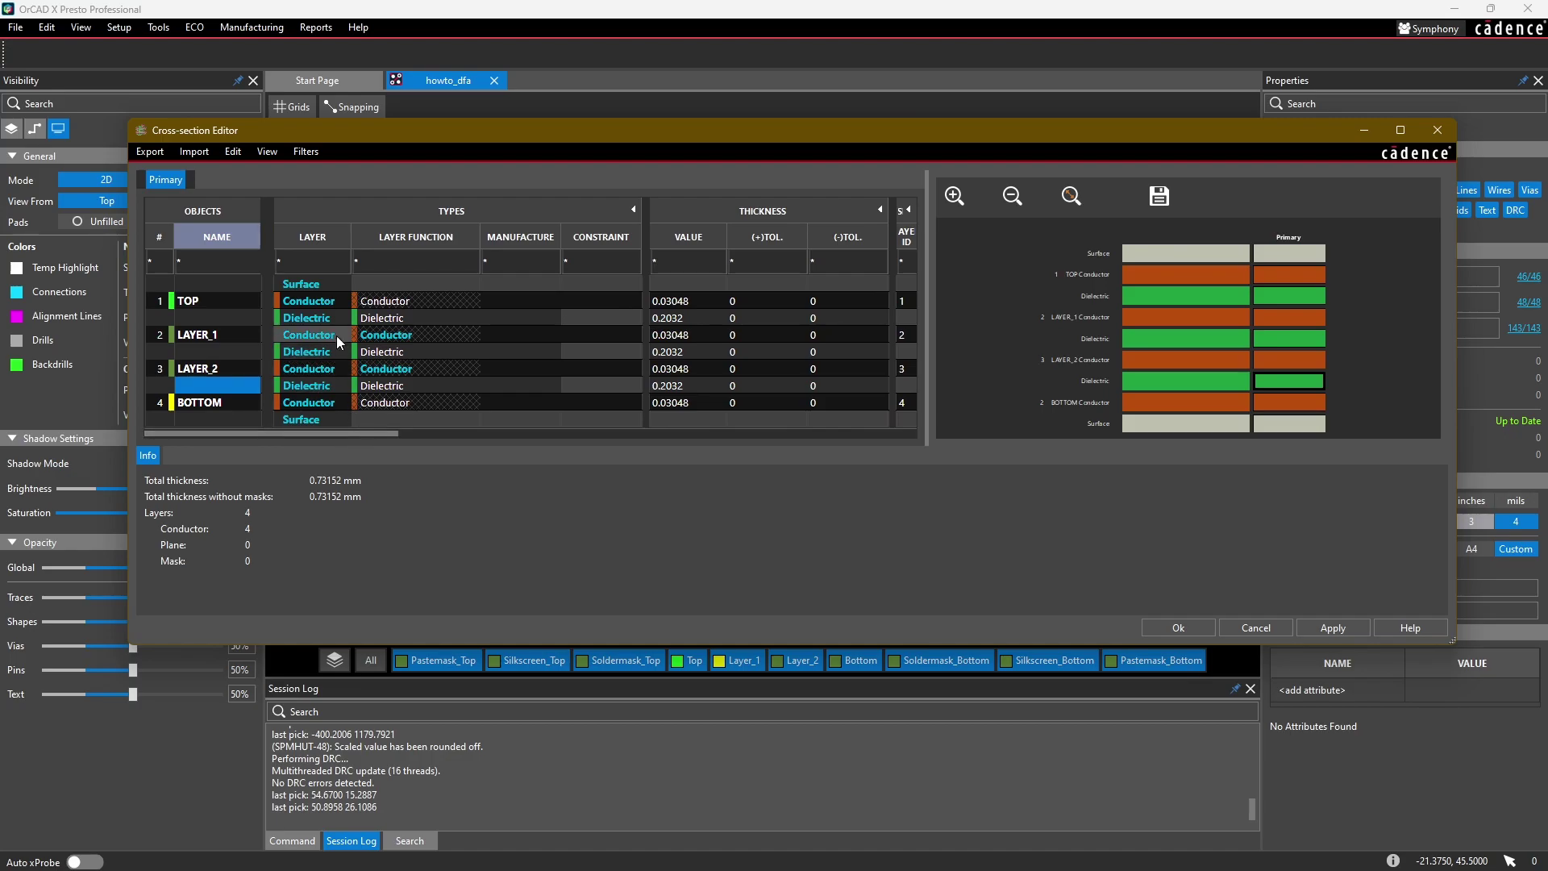
{"action": "left_click", "coordinate": [307, 335]}
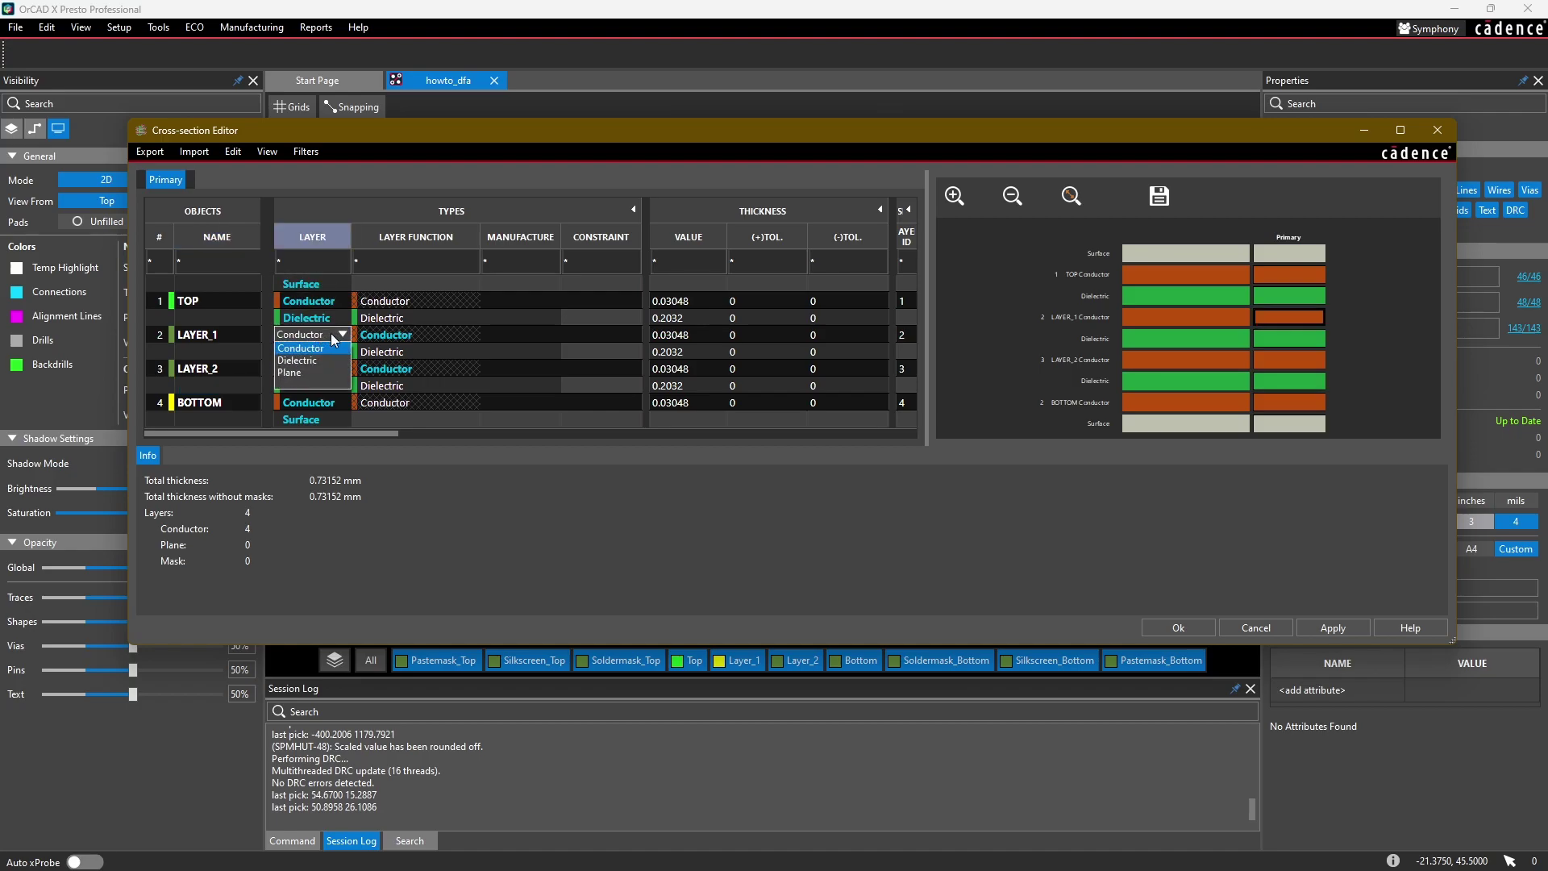
{"action": "left_click", "coordinate": [308, 370]}
{"action": "left_click", "coordinate": [308, 372]}
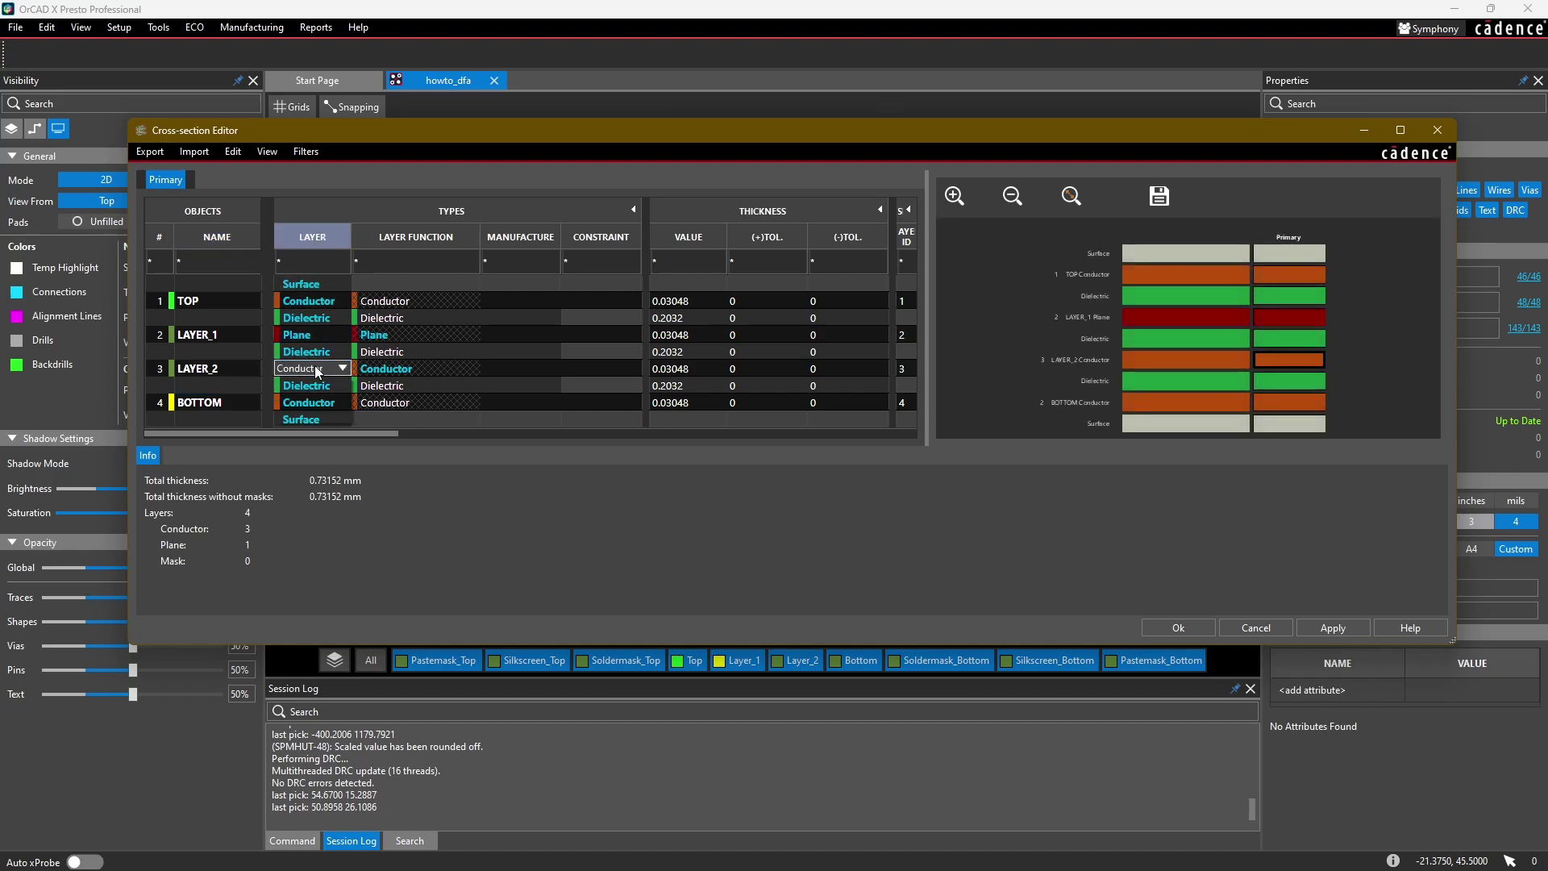
{"action": "left_click", "coordinate": [307, 404]}
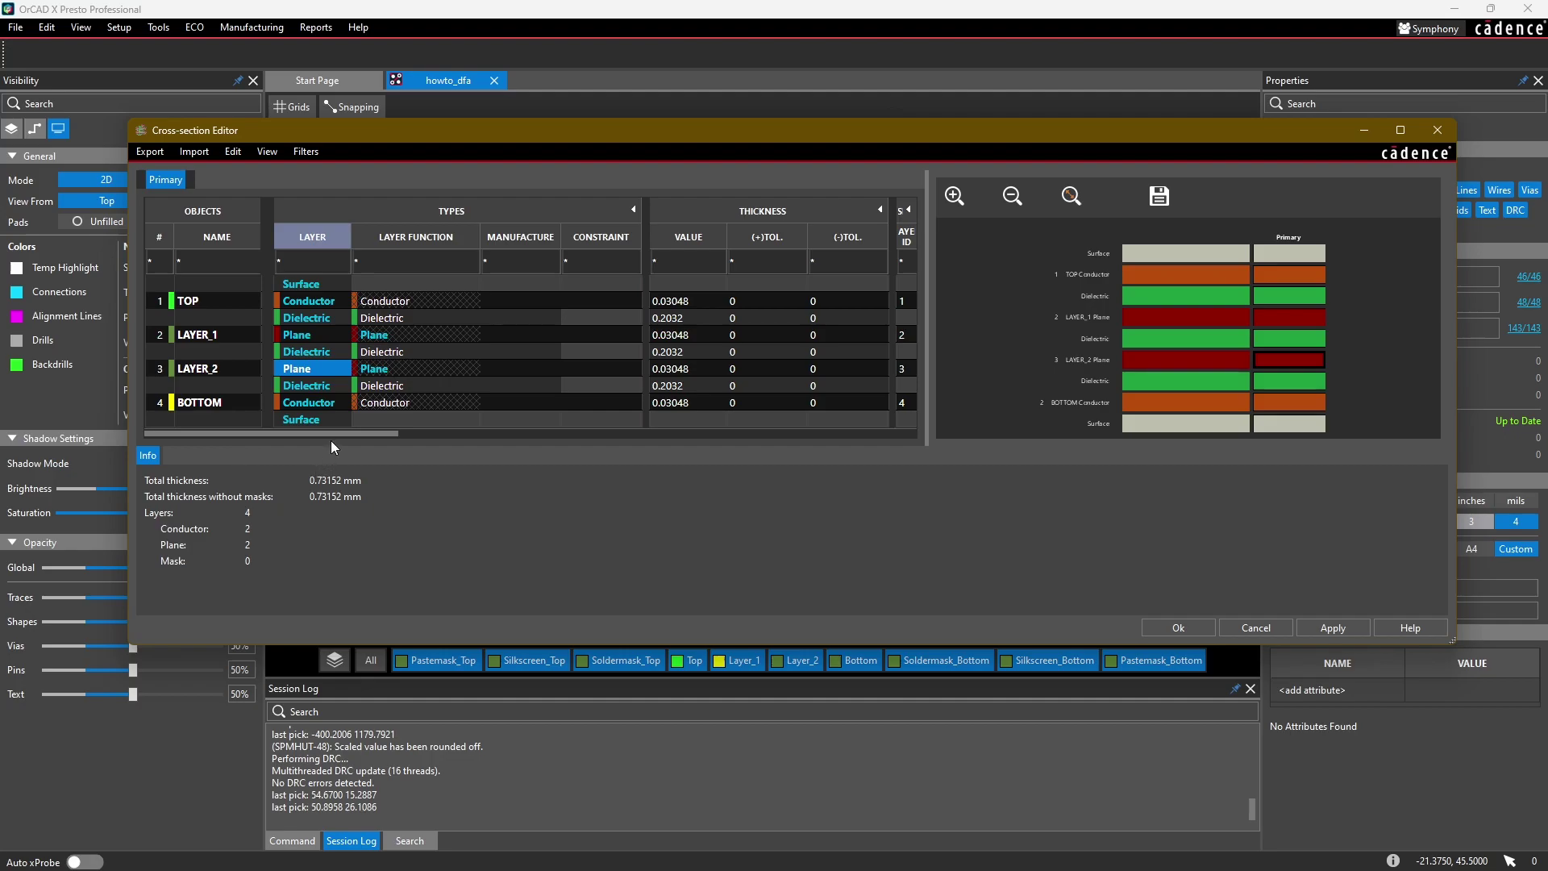
{"action": "left_click_drag", "start_coordinate": [335, 434], "coordinate": [339, 434]}
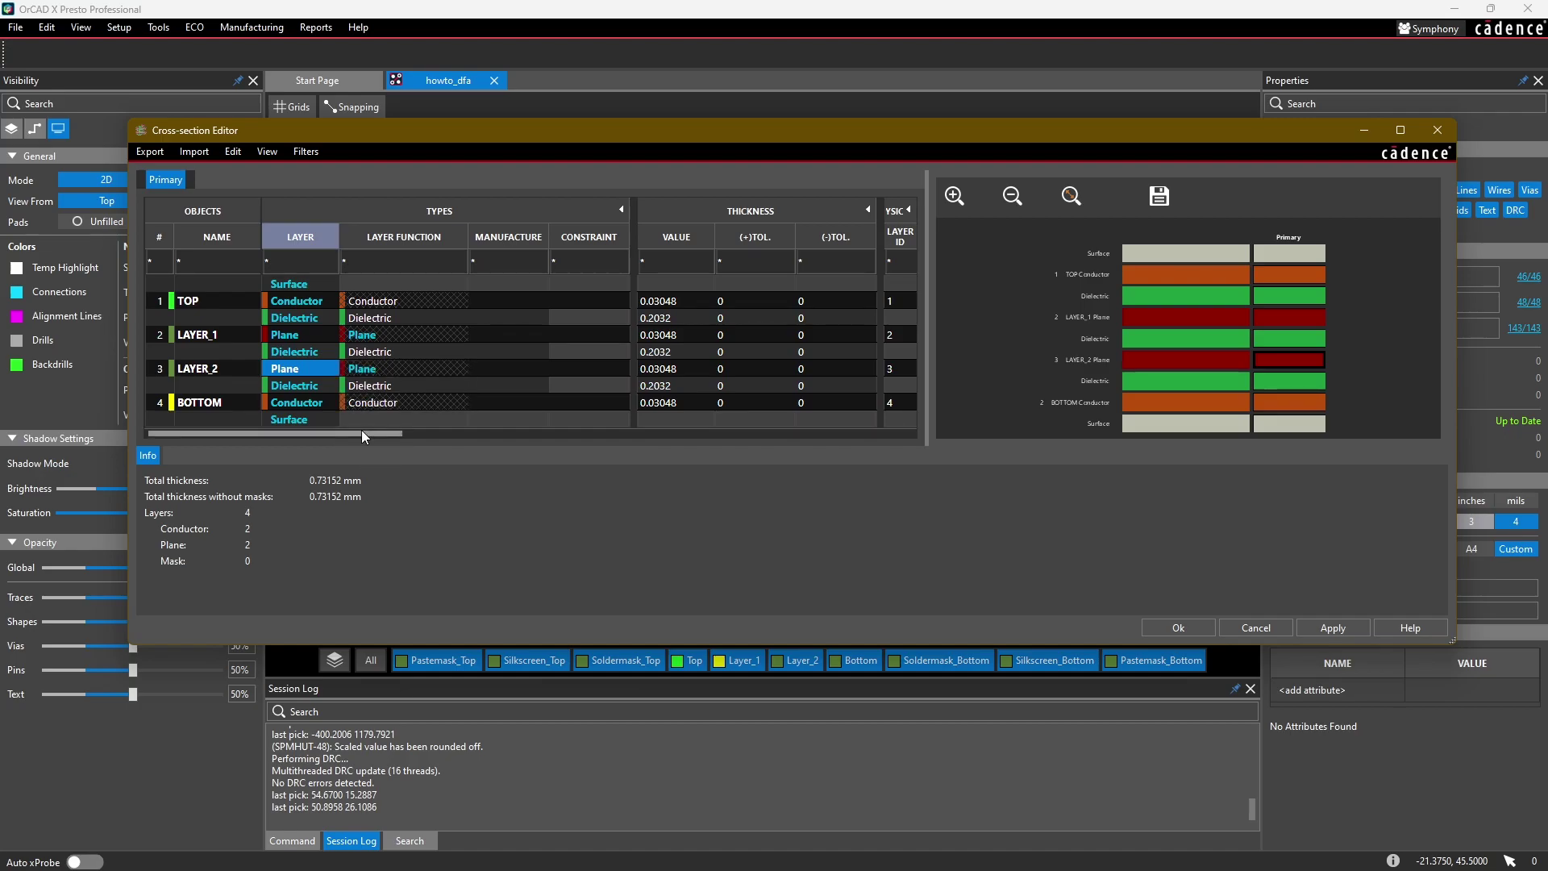
{"action": "left_click_drag", "start_coordinate": [354, 432], "coordinate": [432, 438]}
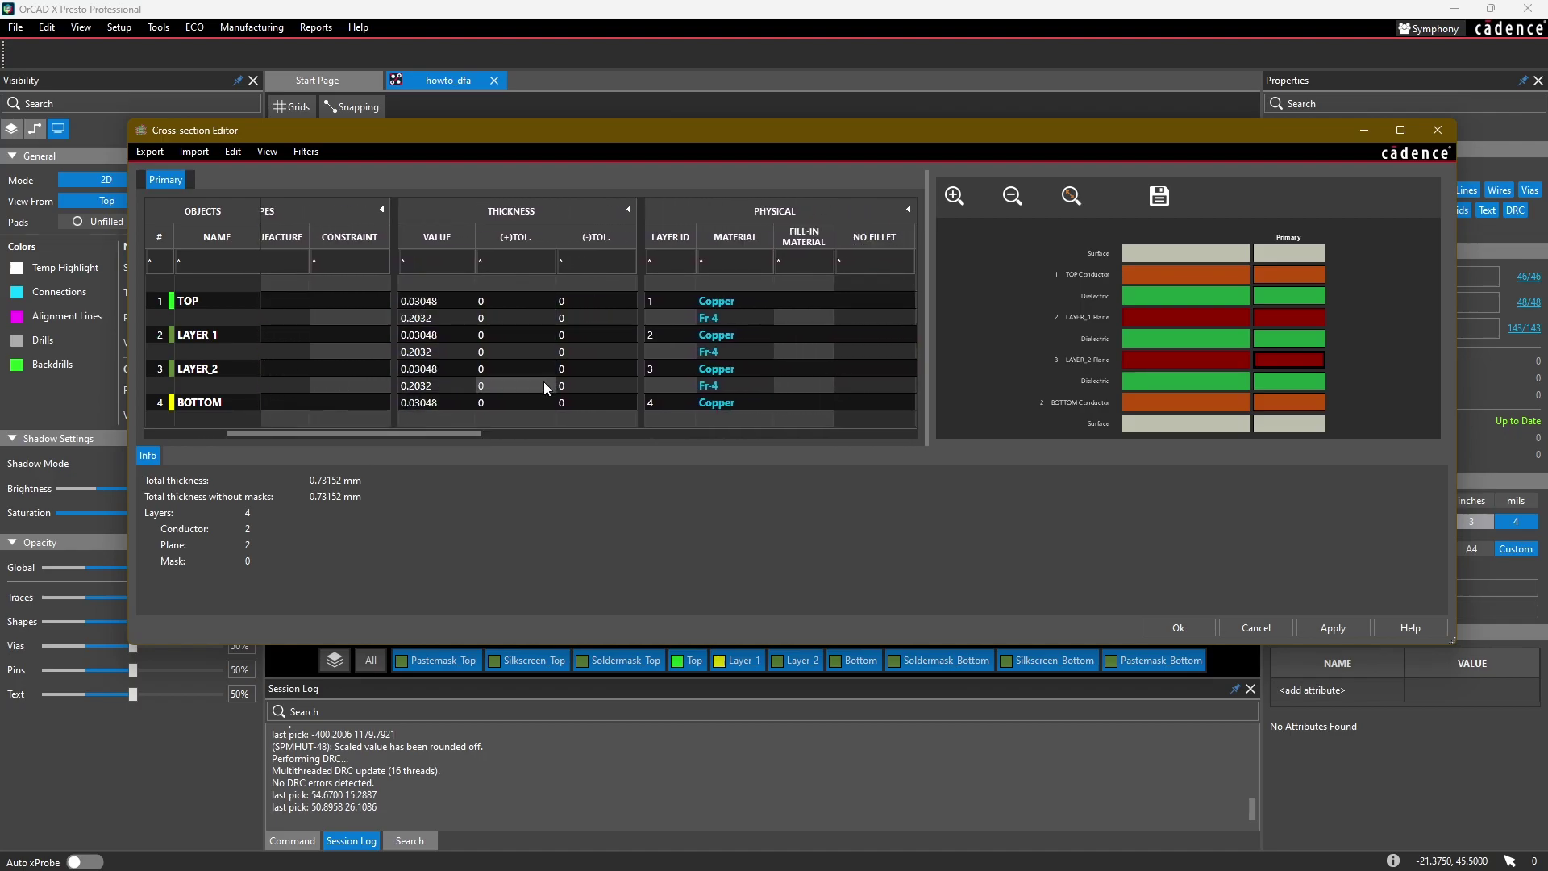
{"action": "left_click_drag", "start_coordinate": [474, 434], "coordinate": [345, 438]}
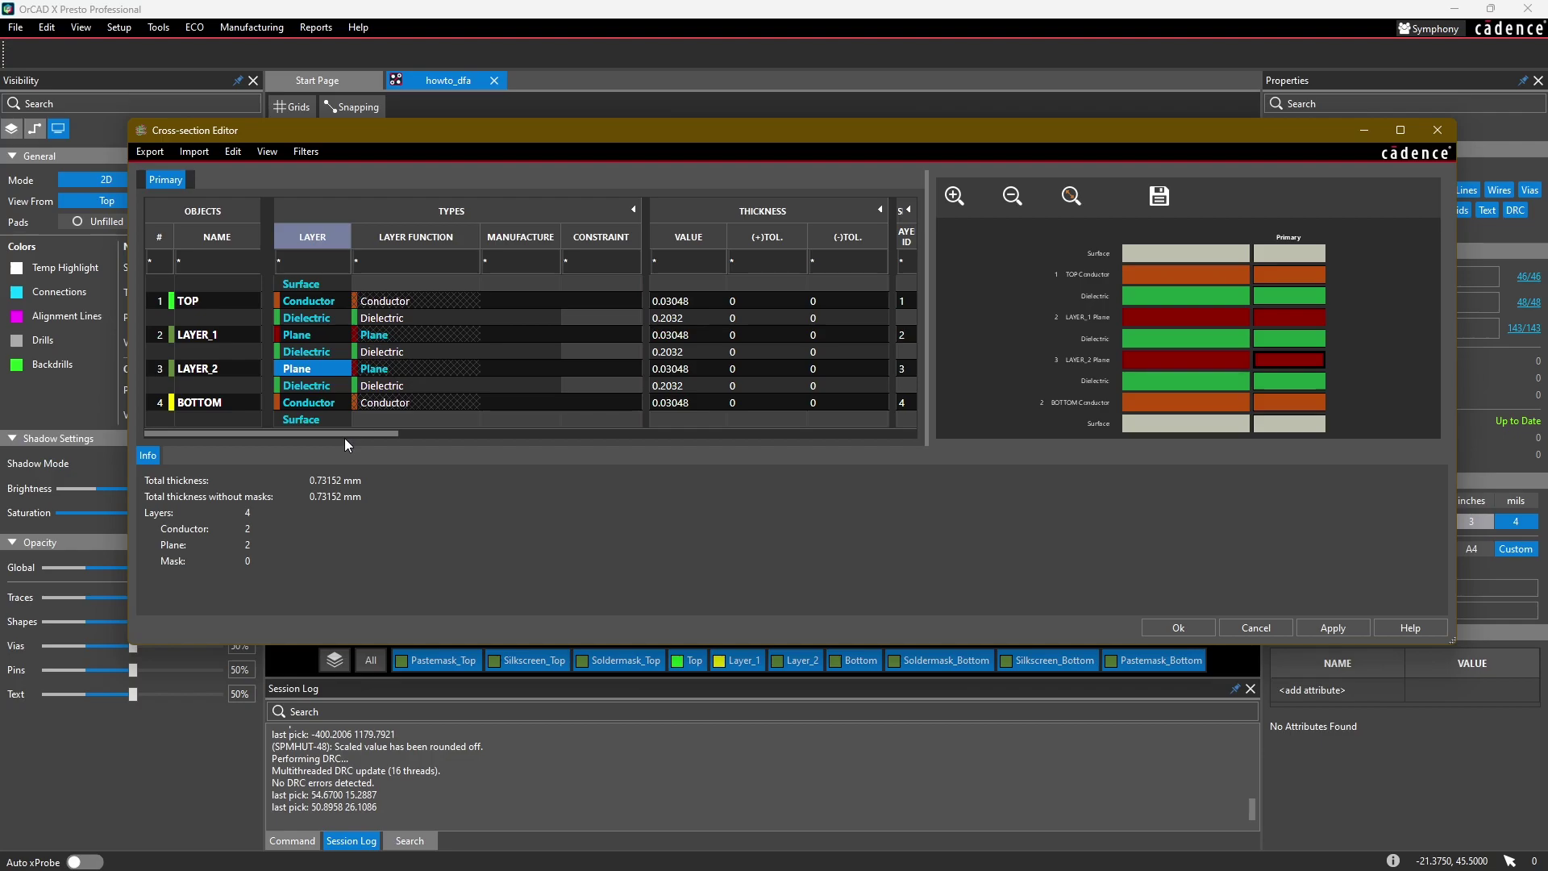
{"action": "left_click", "coordinate": [151, 154]}
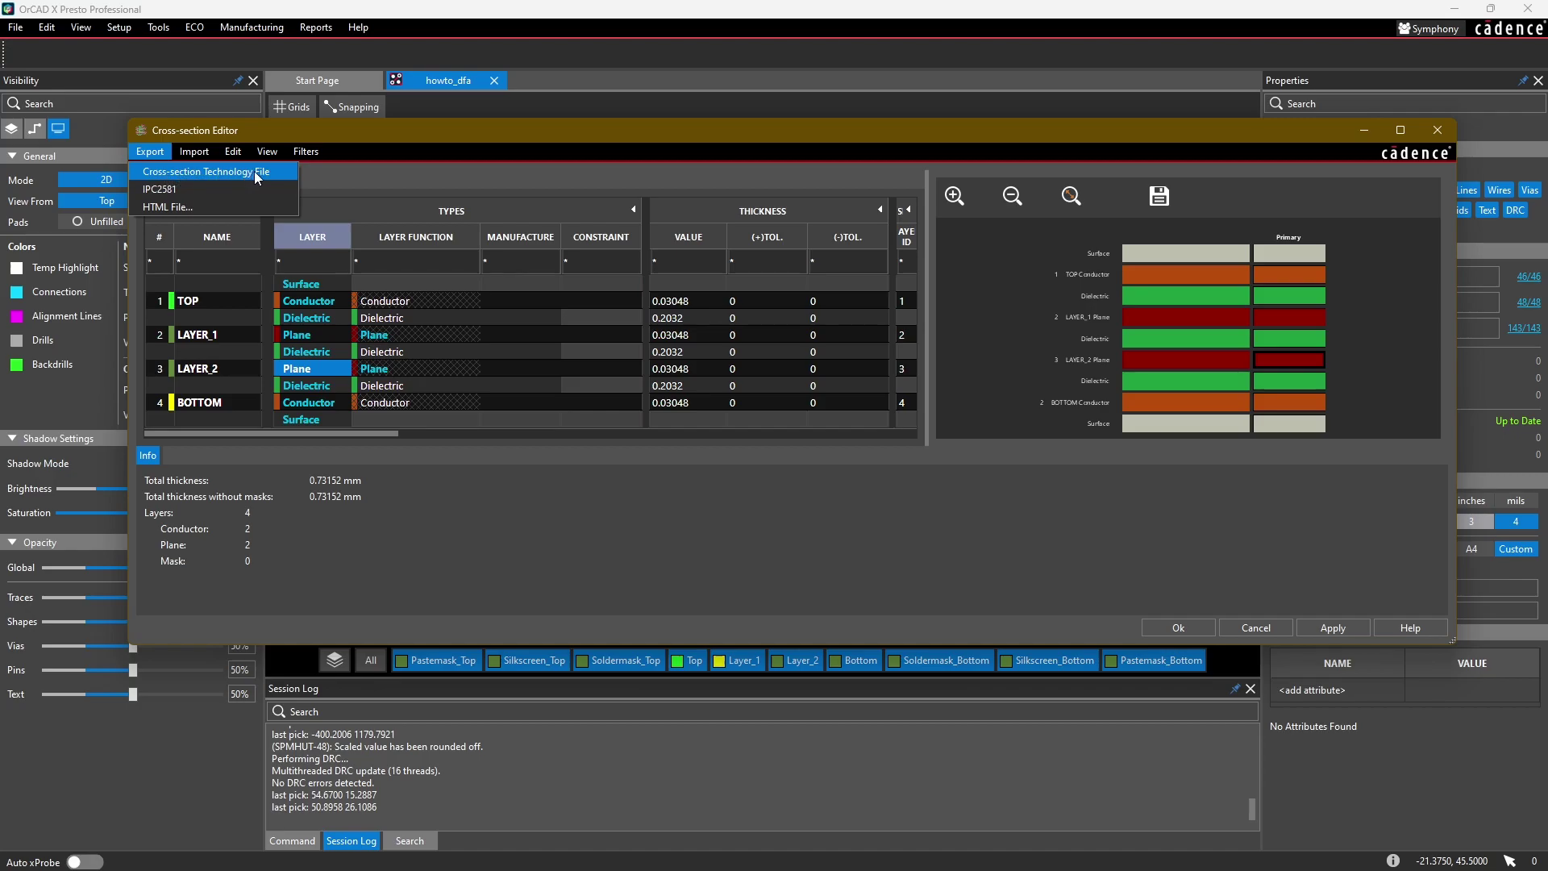
{"action": "left_click", "coordinate": [330, 179]}
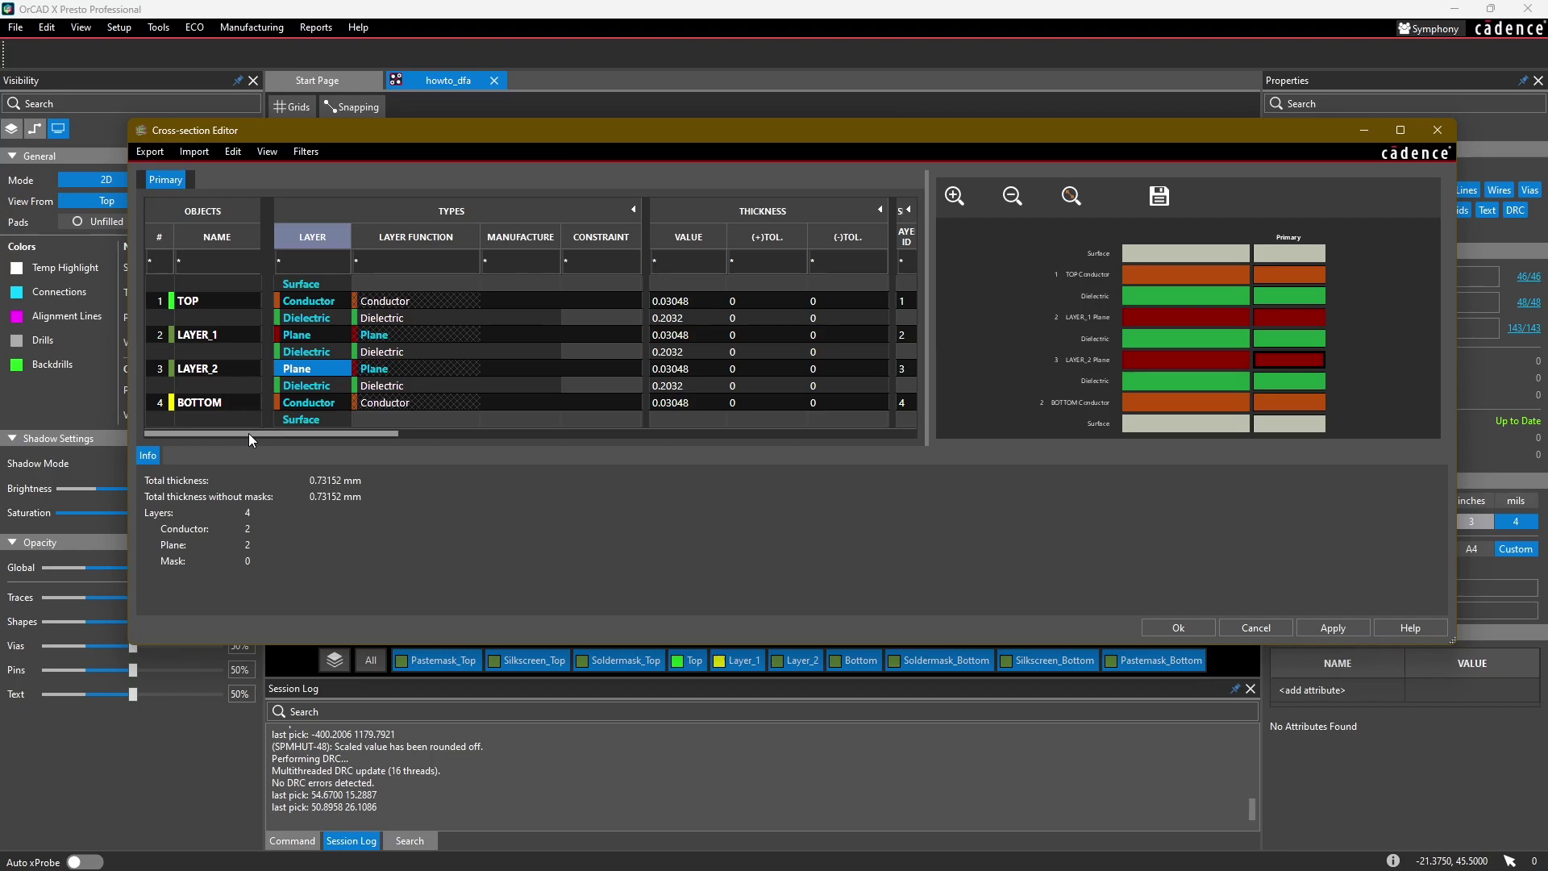
{"action": "mouse_move", "coordinate": [248, 433]}
{"action": "left_mouse_down"}
{"action": "mouse_move", "coordinate": [585, 432]}
{"action": "mouse_move", "coordinate": [232, 441]}
{"action": "left_mouse_up"}
- Import the cross-section technology file stackup.tcfx from the assets folder in Overwrite mode
{"action": "left_click", "coordinate": [193, 153]}
{"action": "left_click", "coordinate": [195, 171]}
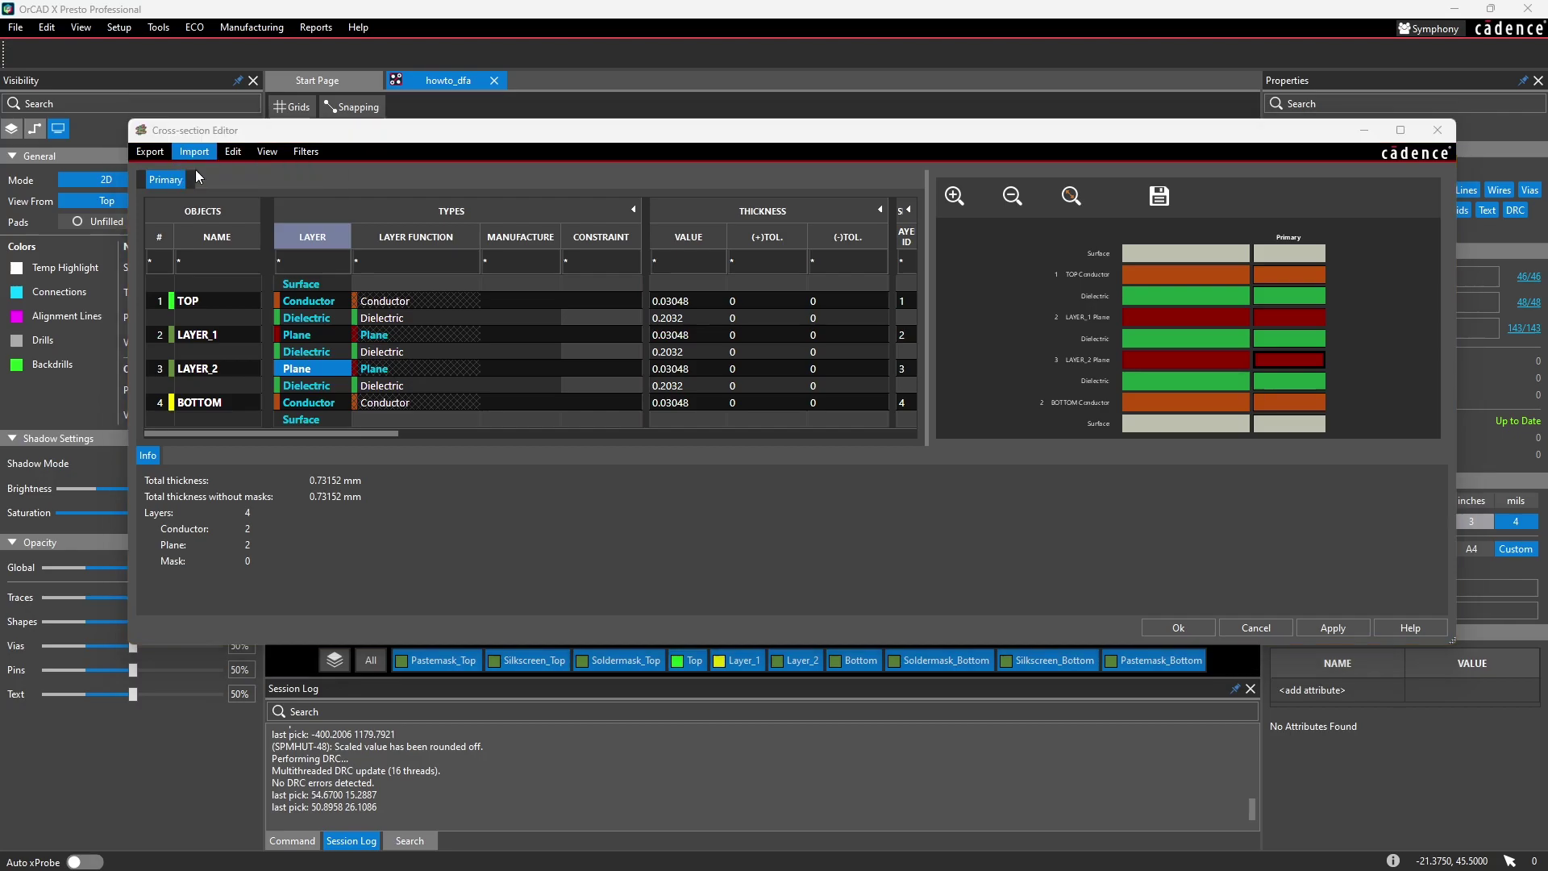
{"action": "left_click", "coordinate": [1000, 587]}
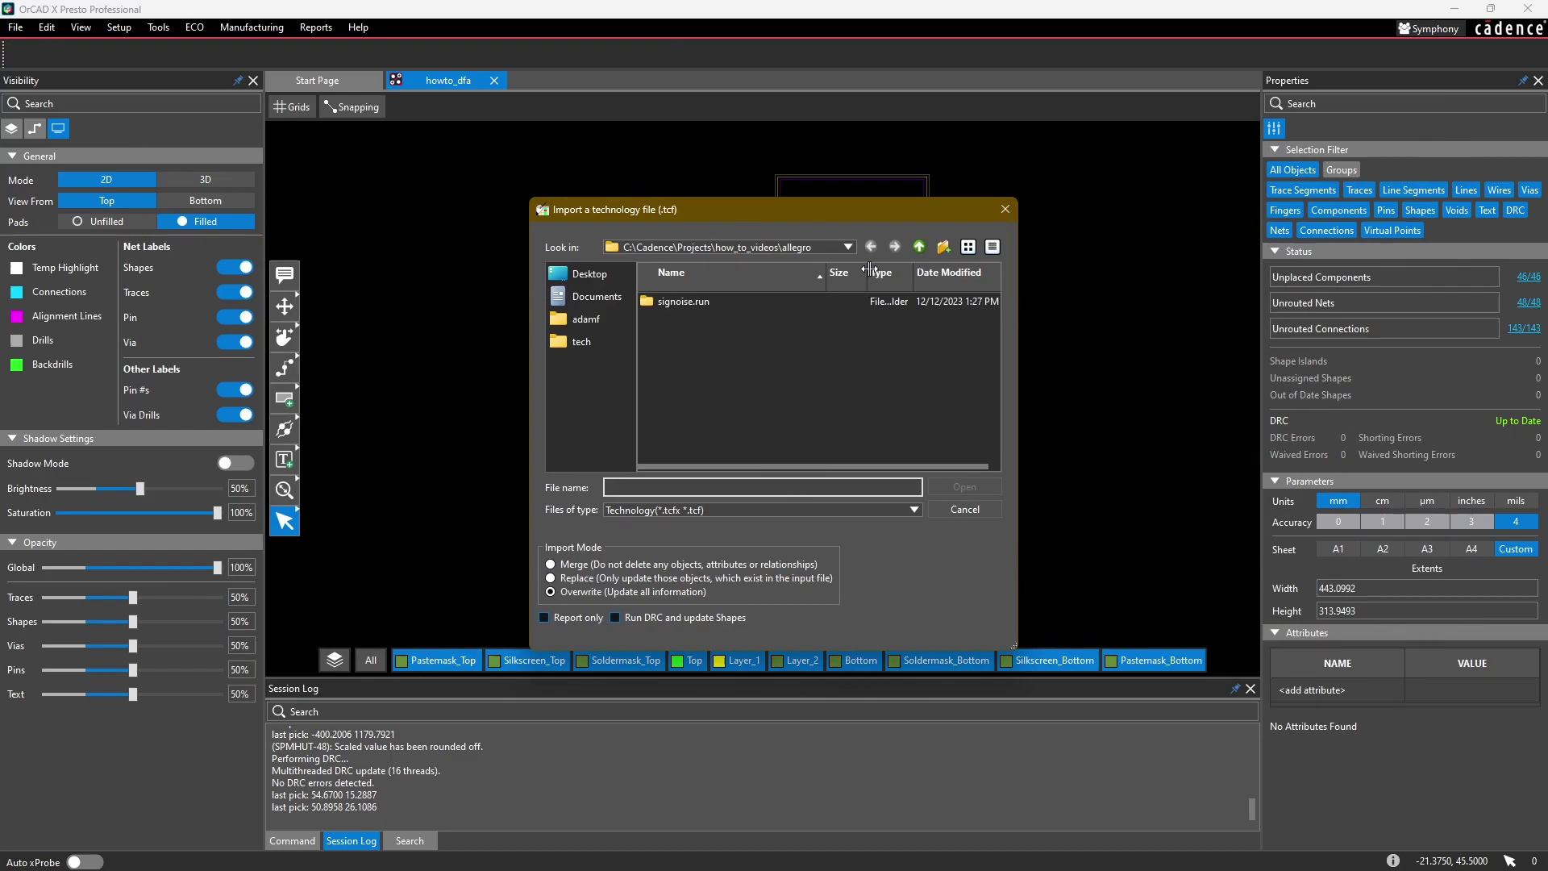
{"action": "left_click", "coordinate": [918, 248]}
{"action": "double_click", "coordinate": [666, 322]}
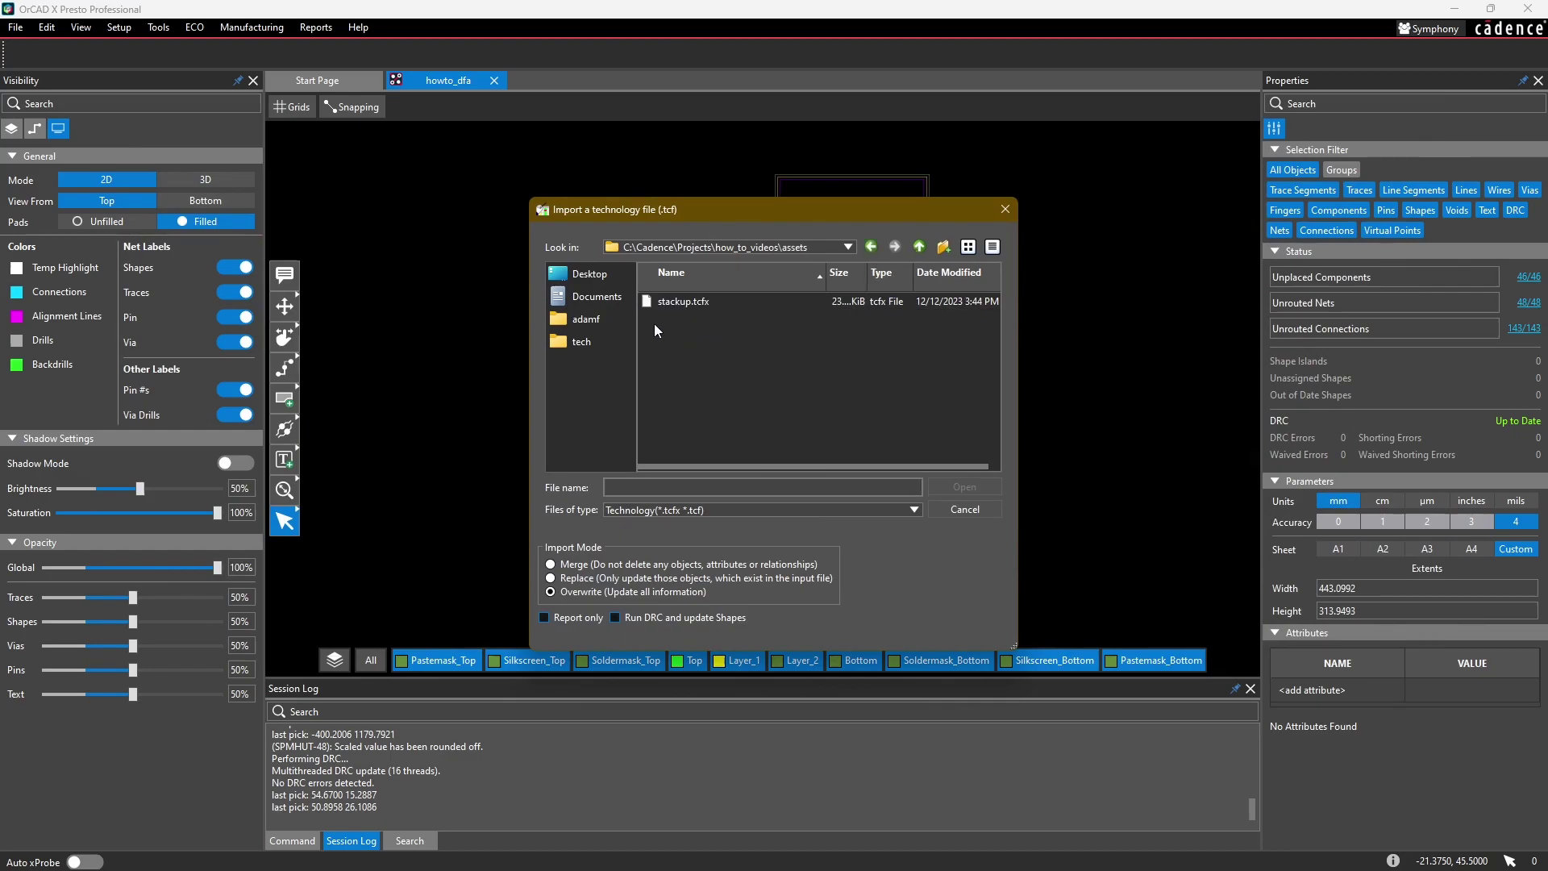
{"action": "left_click", "coordinate": [699, 305]}
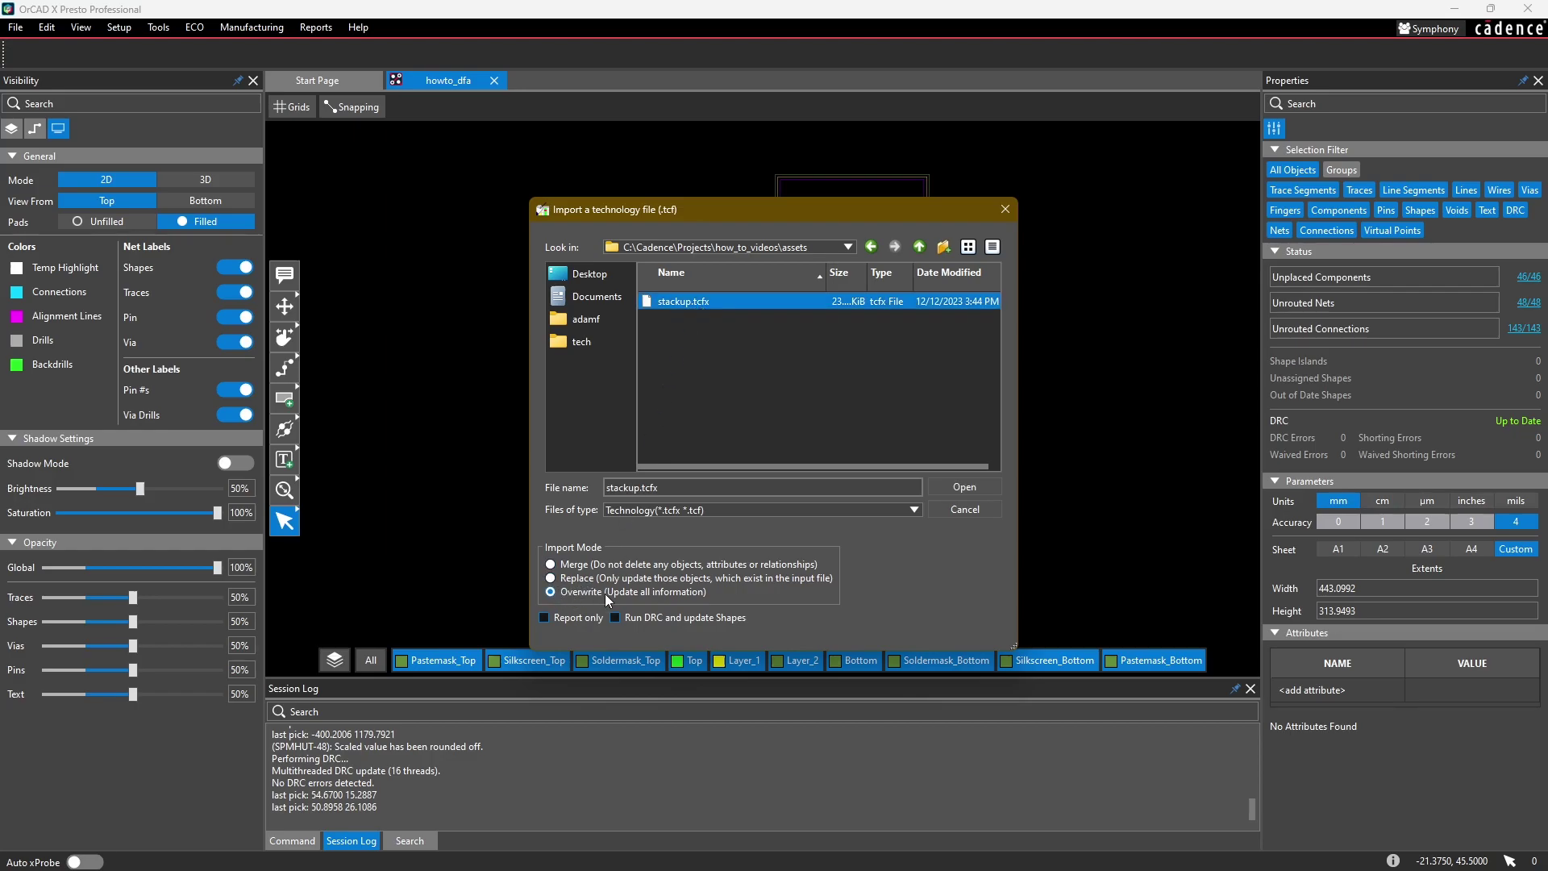
{"action": "left_click", "coordinate": [971, 485]}
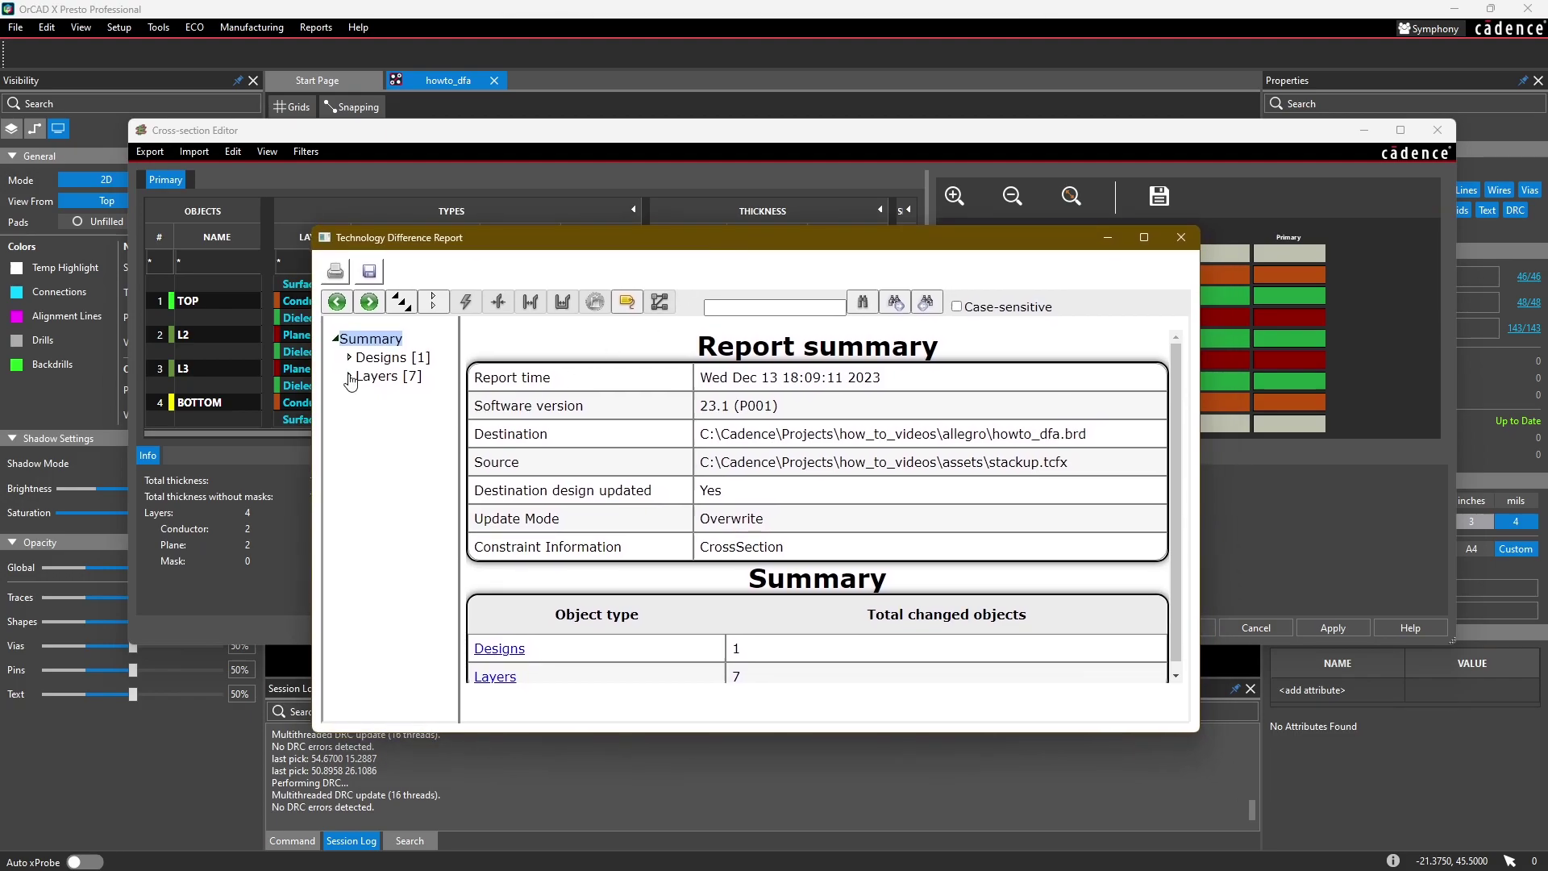
- Review the TOP layer's changes in the difference report's Layers list, then close the report
{"action": "left_click", "coordinate": [349, 377]}
{"action": "left_click", "coordinate": [380, 398]}
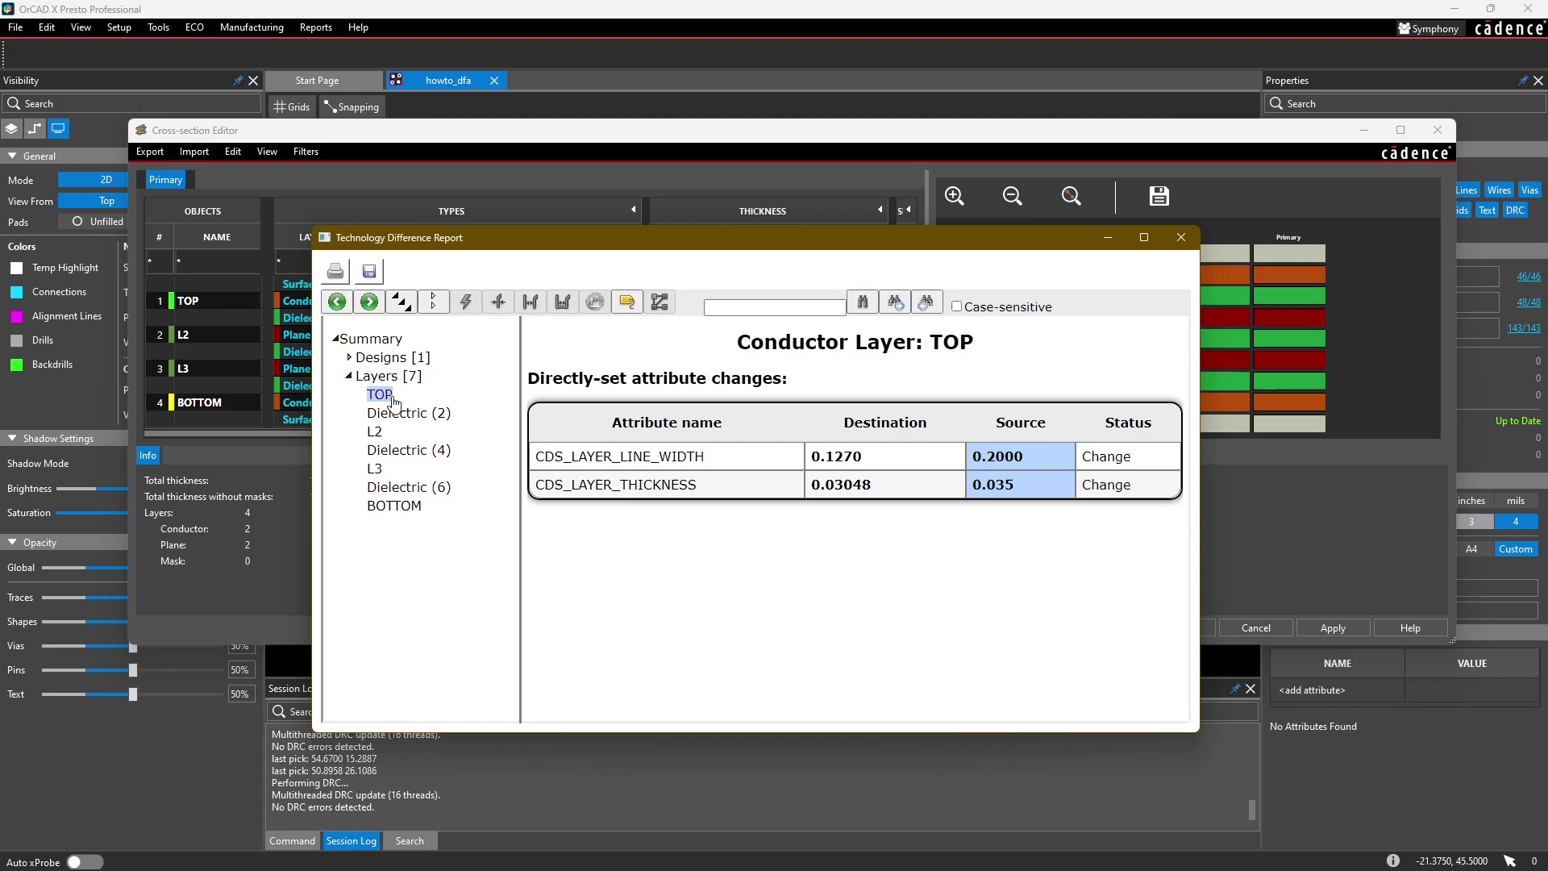
{"action": "left_click", "coordinate": [1180, 237]}
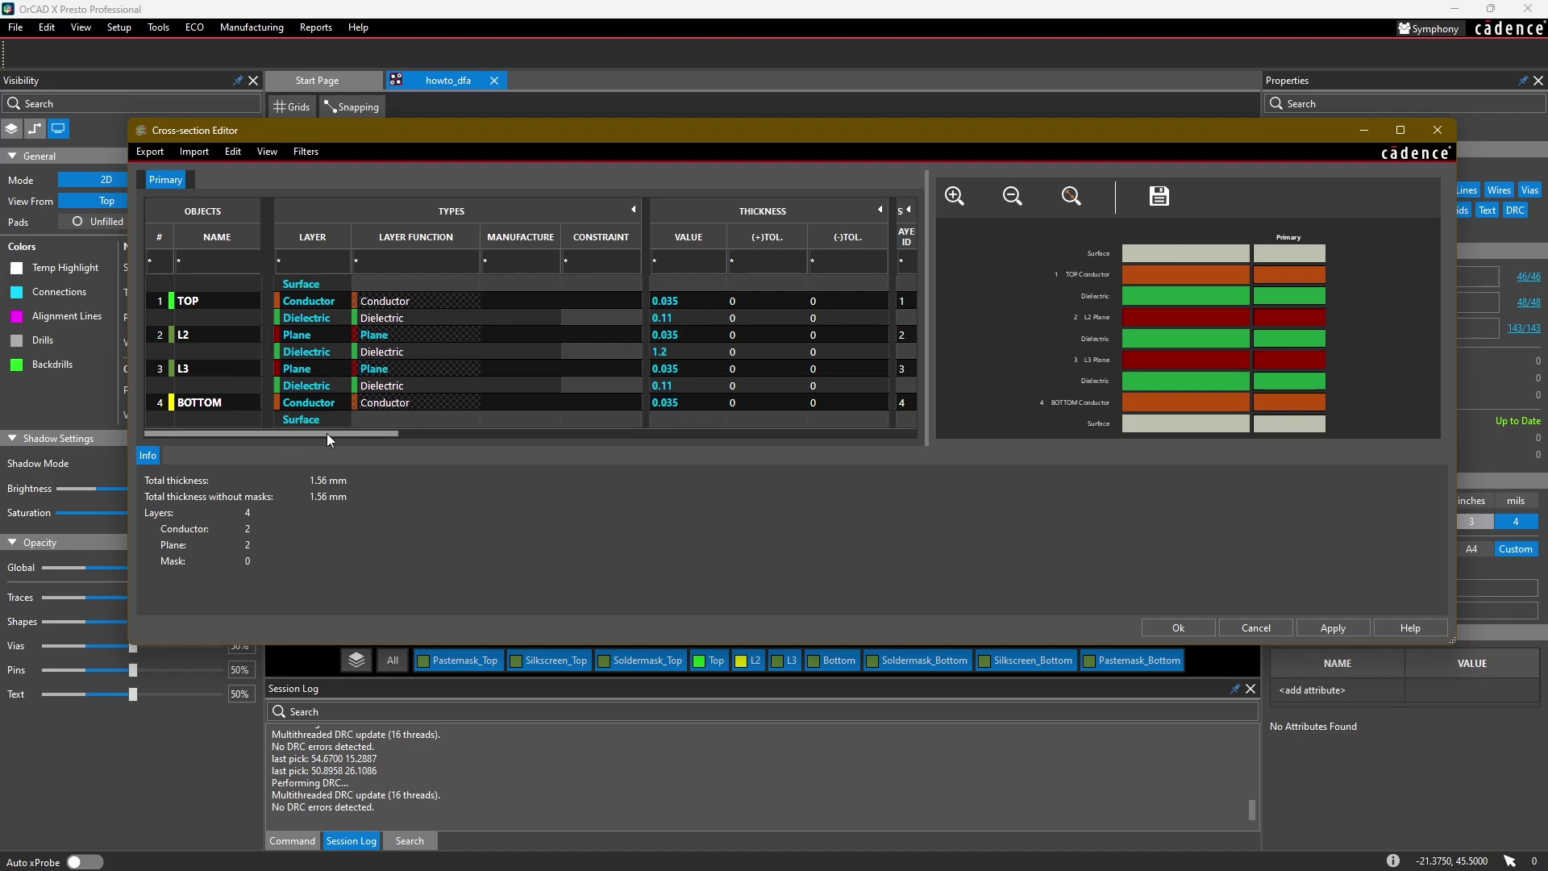
- Accept the new TOP/L2/L3/BOTTOM stackup and close the Cross-section Editor
{"action": "left_click_drag", "start_coordinate": [326, 433], "coordinate": [398, 436]}
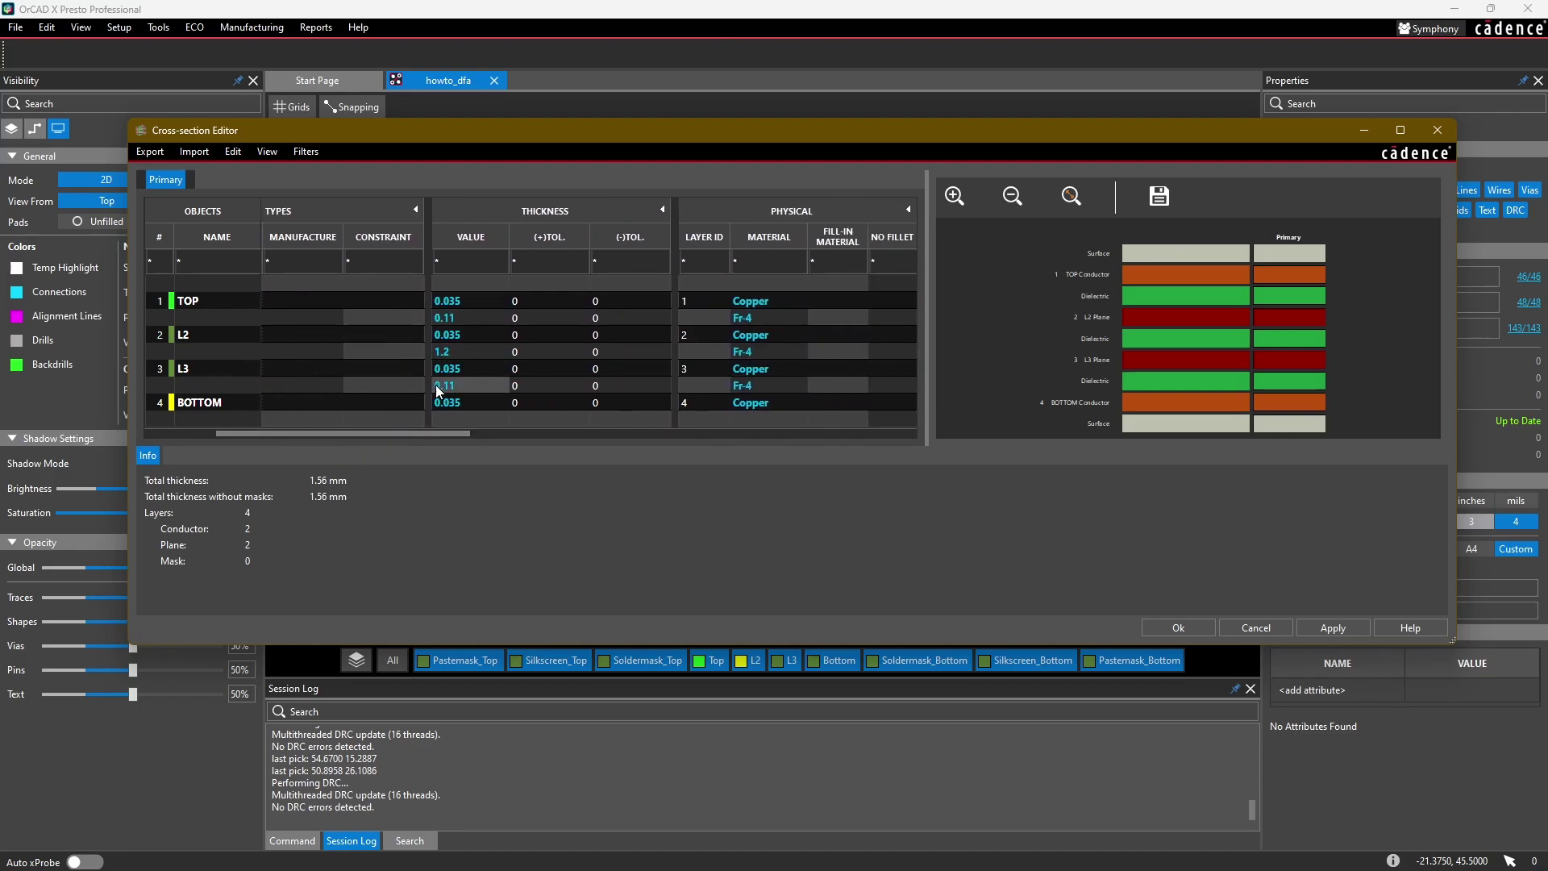
{"action": "left_click_drag", "start_coordinate": [425, 434], "coordinate": [326, 429]}
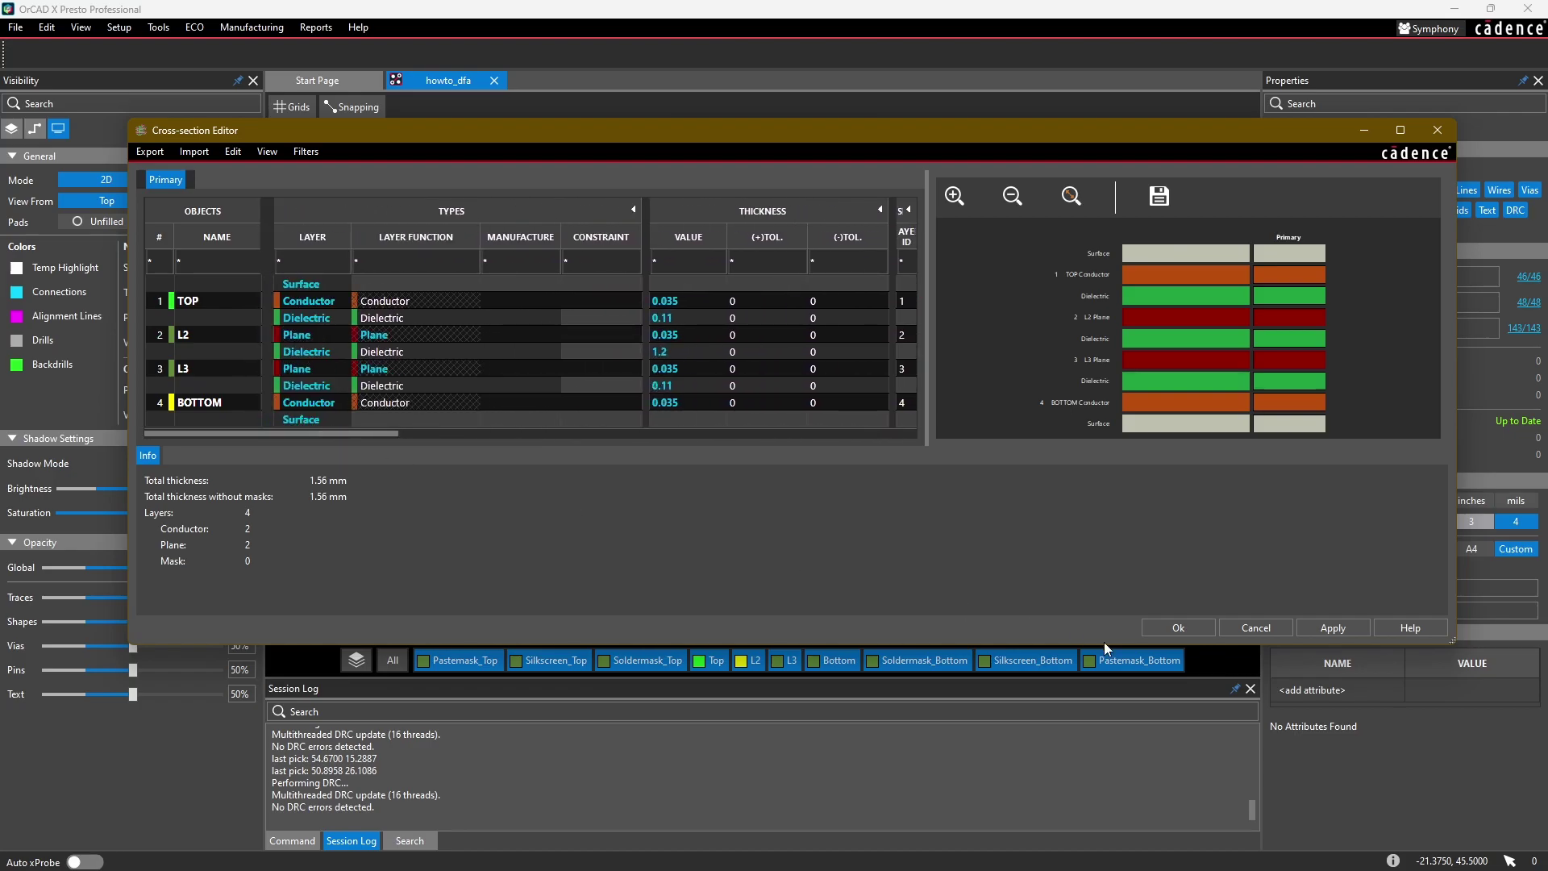
{"action": "left_click", "coordinate": [1184, 628]}
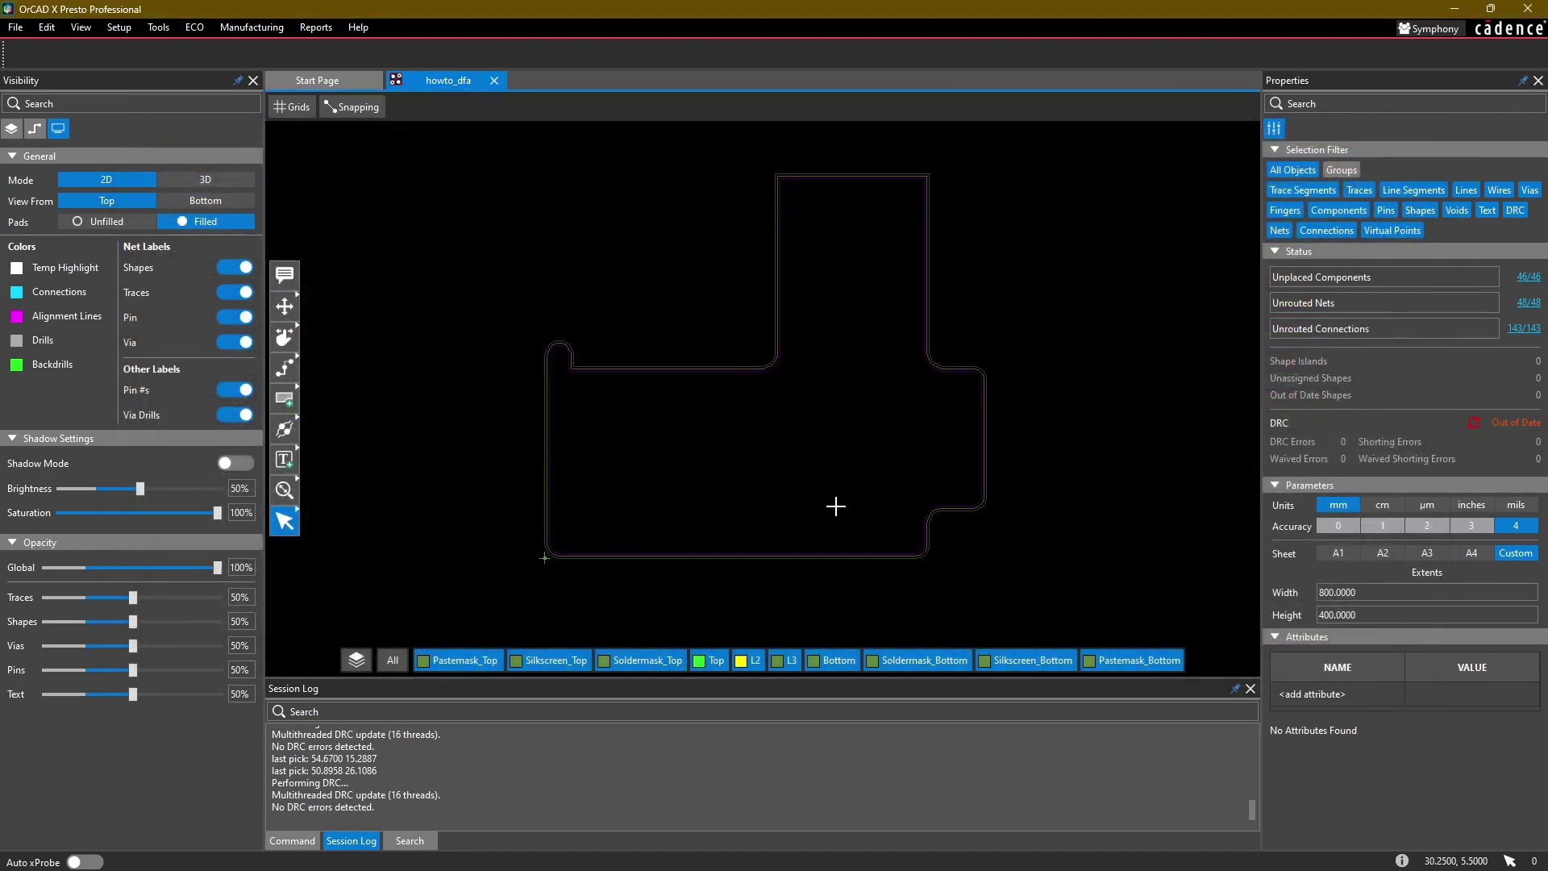
{"action": "middle_click_drag", "start_coordinate": [834, 508], "coordinate": [816, 508]}
- Show the Layers visibility list, confirming inner layers L2 and L3 between Top and Bottom
{"action": "left_click", "coordinate": [1008, 536]}
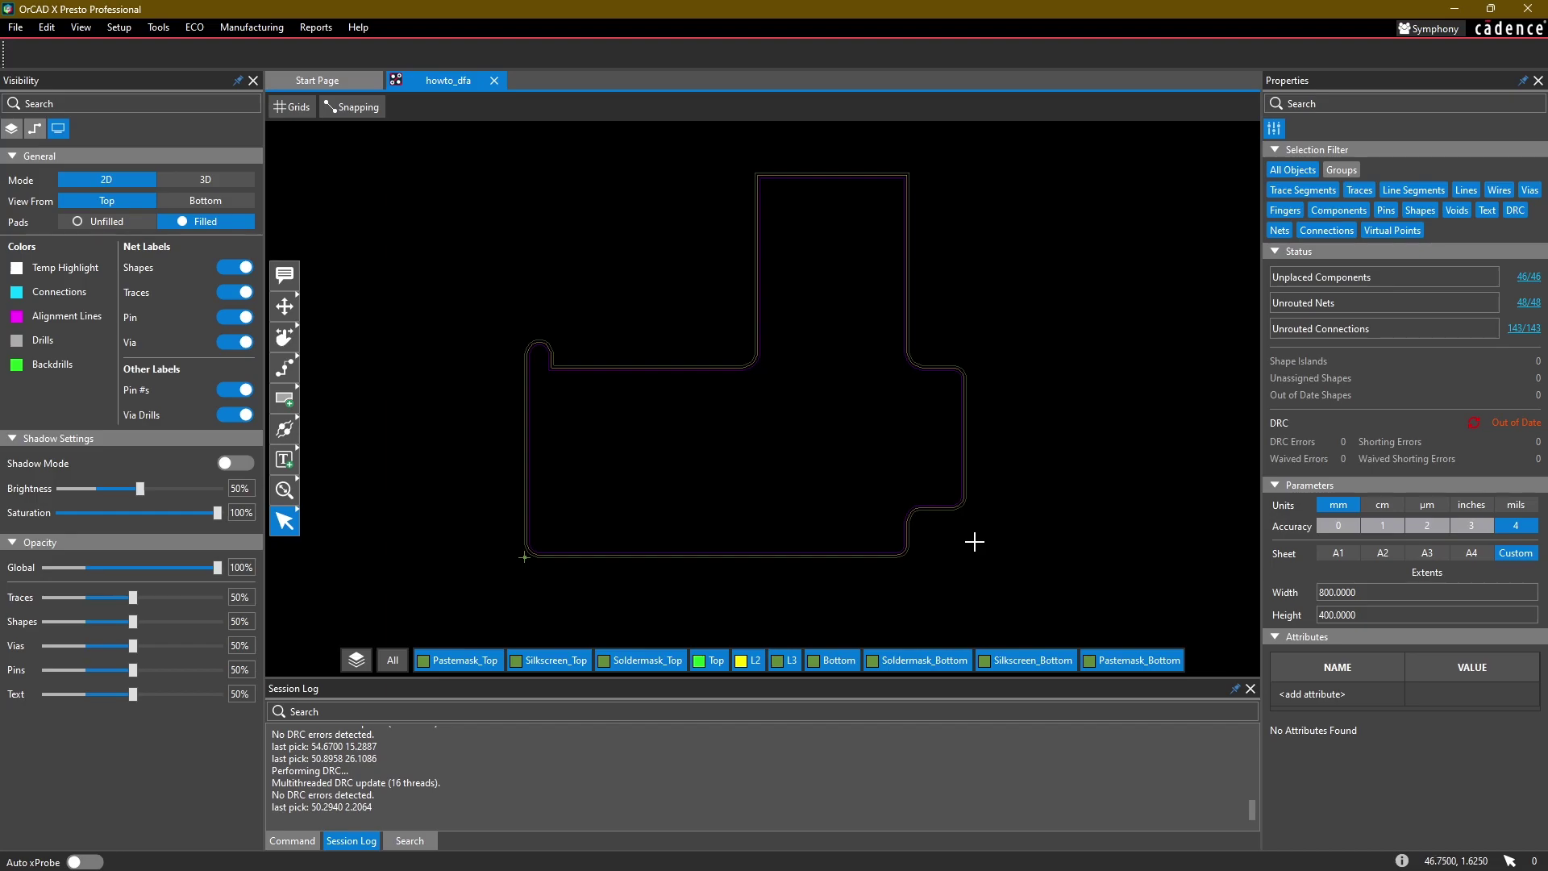
{"action": "left_click", "coordinate": [12, 128]}
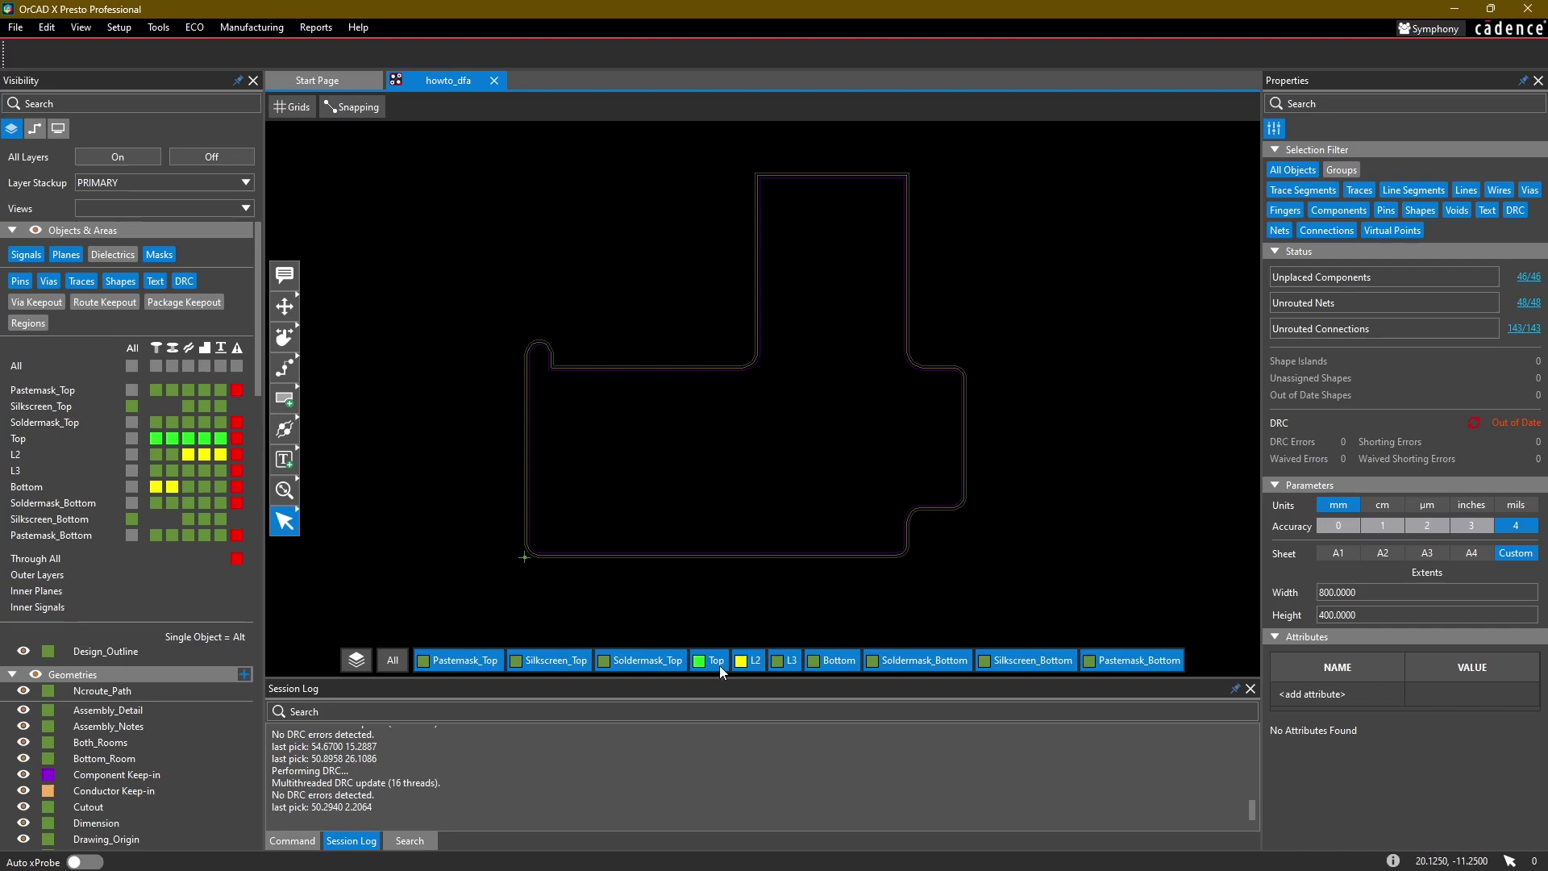
{"action": "left_click", "coordinate": [676, 472]}
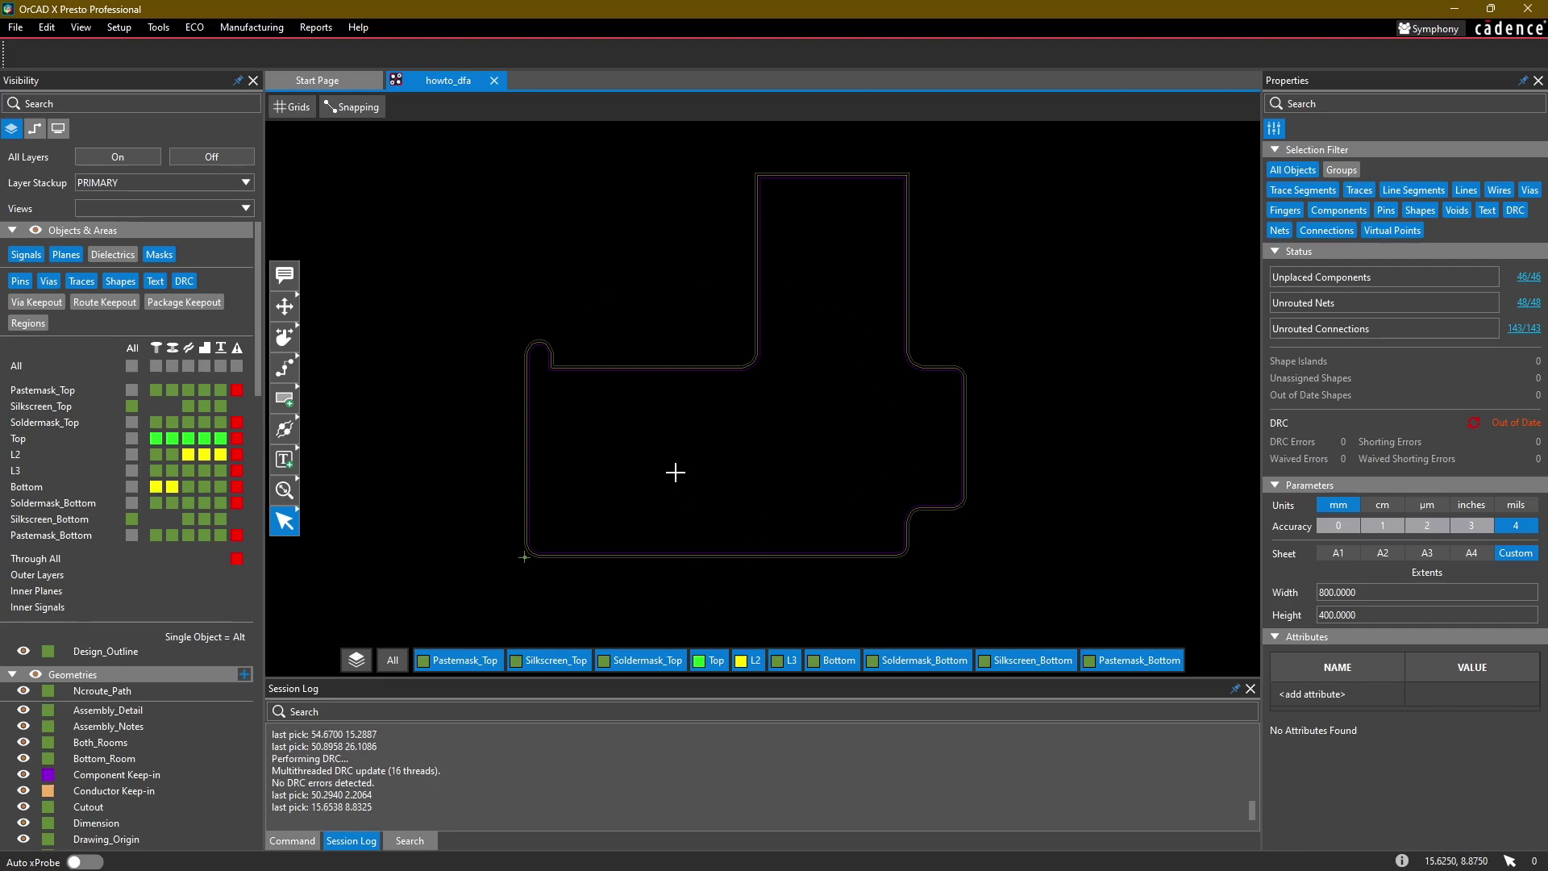